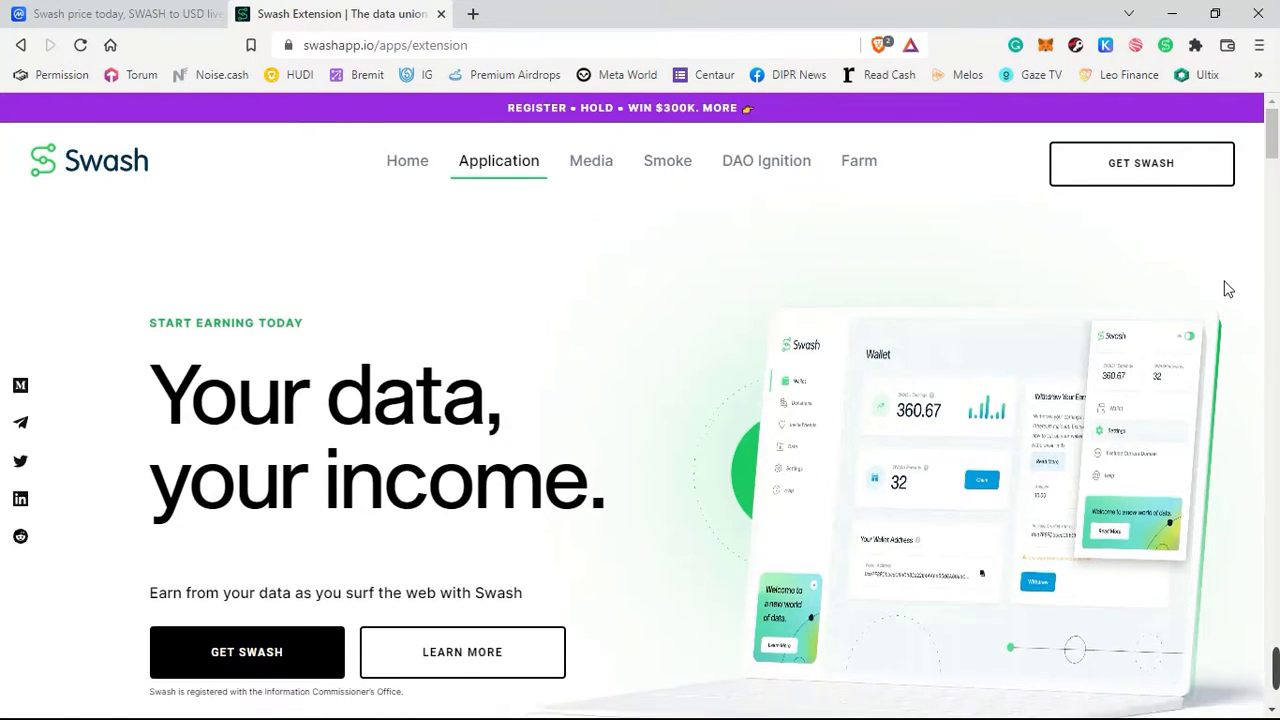
# Step: Scroll down through the Swash website, then switch to the CoinMarketCap tab
pyautogui.scroll(-5, 1223, 286)
pyautogui.scroll(-5, 1205, 299)
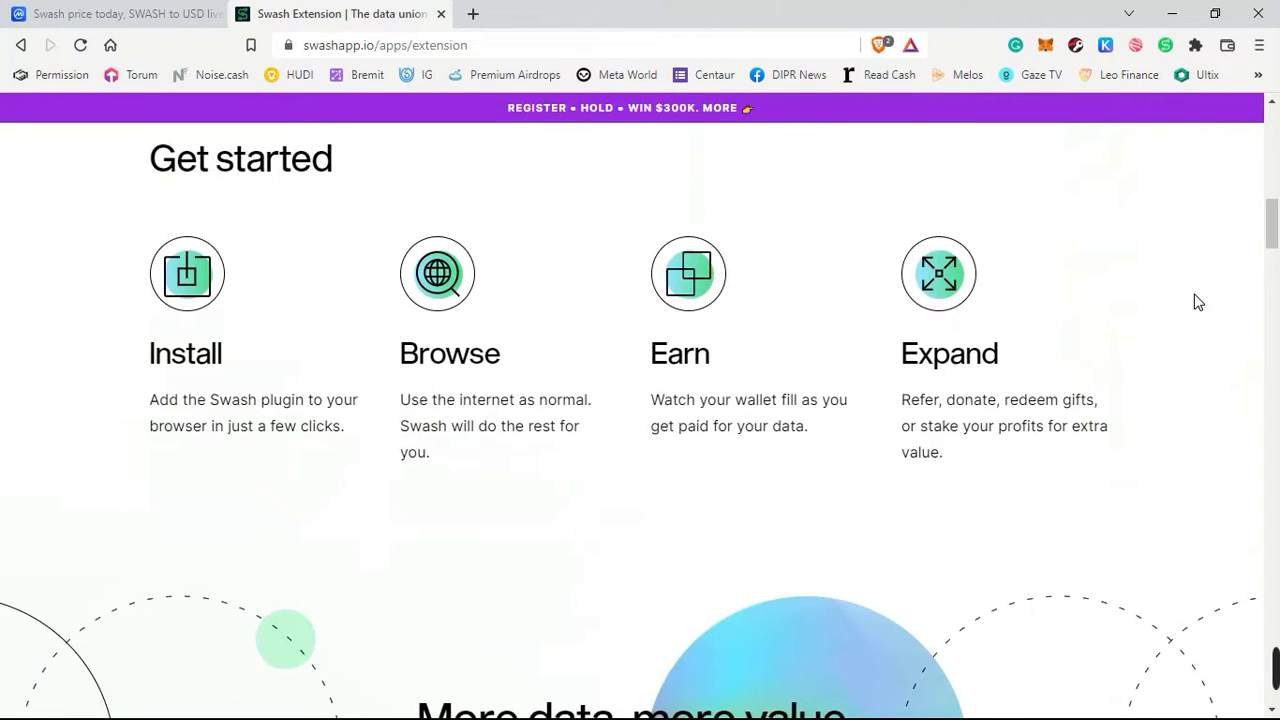
pyautogui.scroll(-4, 1196, 302)
pyautogui.scroll(-5, 1195, 303)
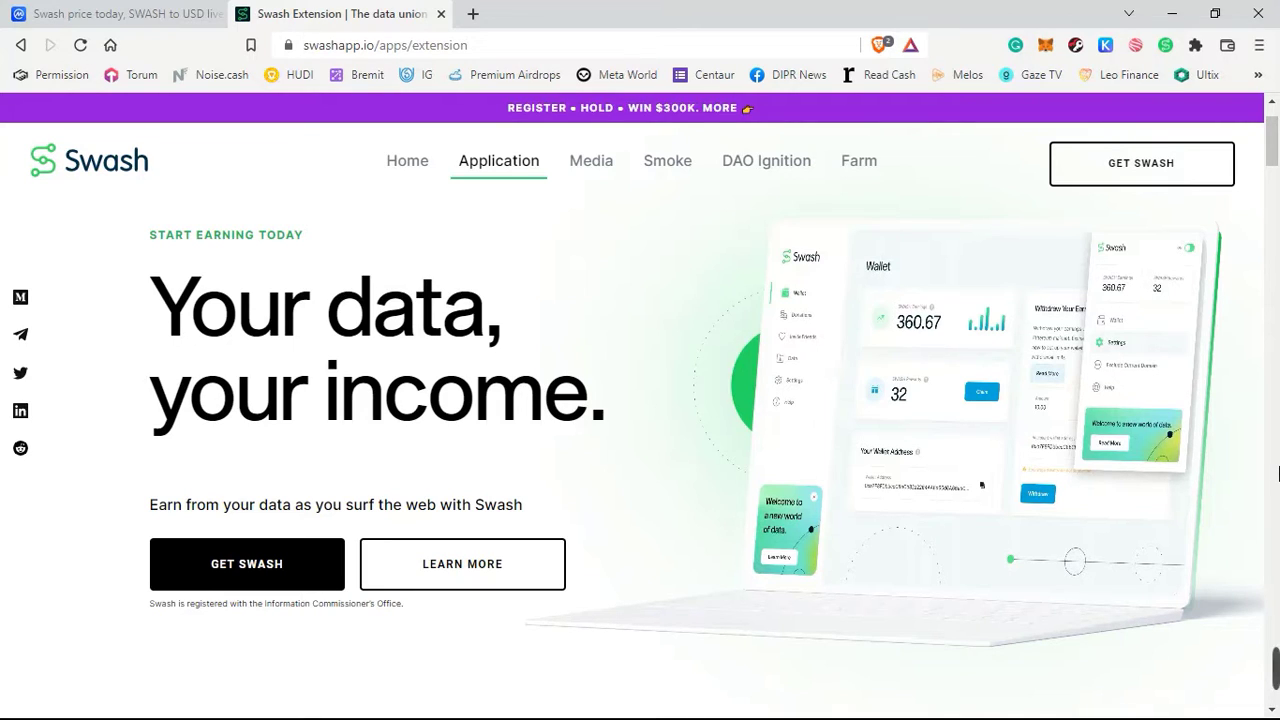
pyautogui.scroll(-5, 1122, 456)
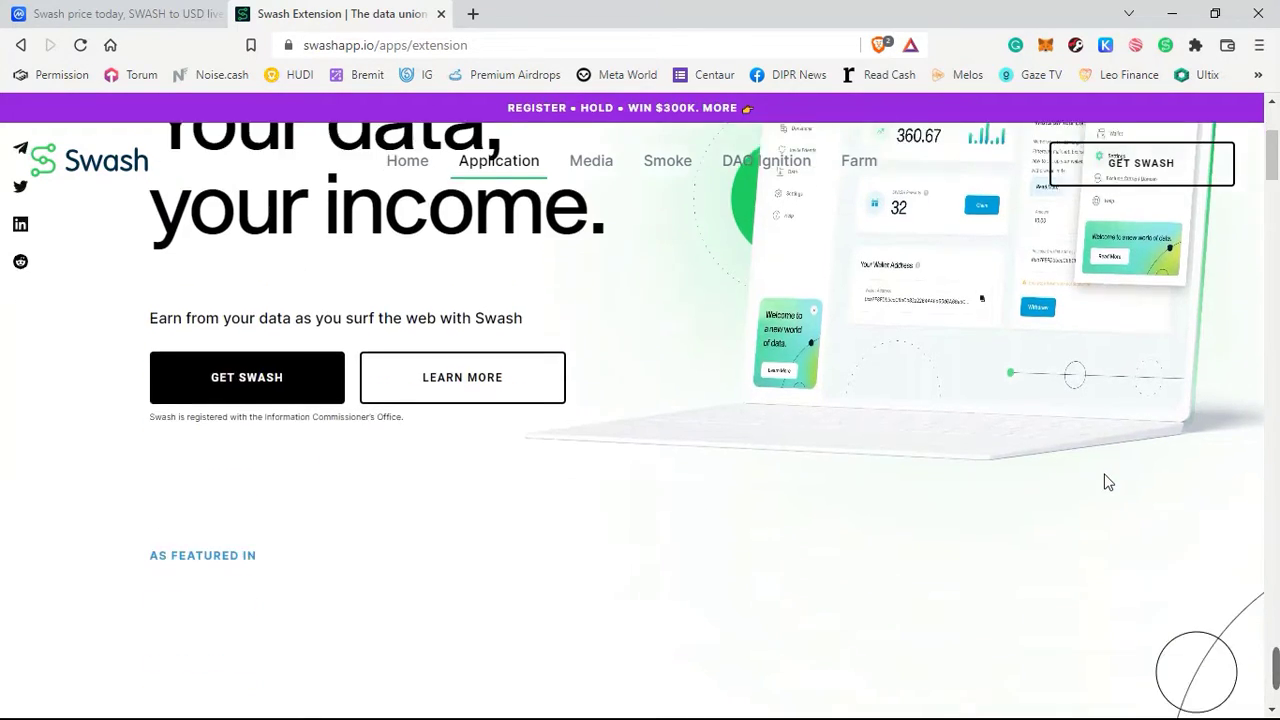
pyautogui.scroll(-2, 1103, 485)
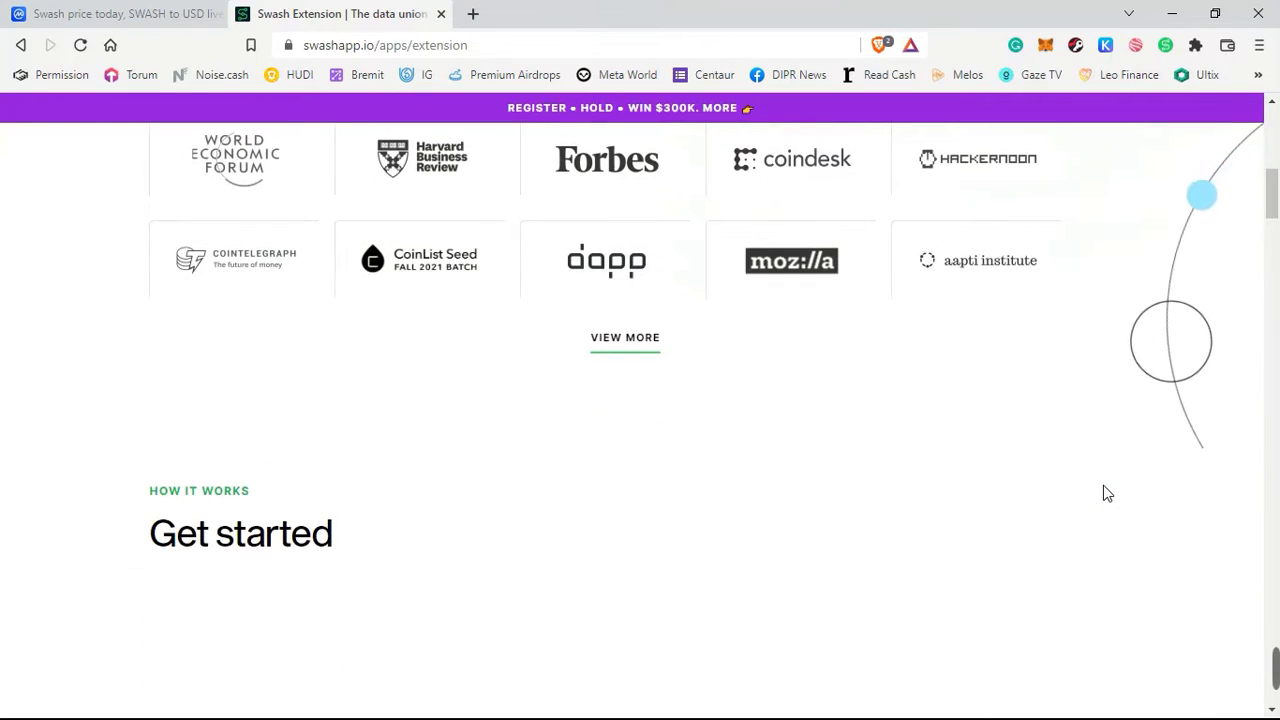
pyautogui.scroll(-2, 1103, 485)
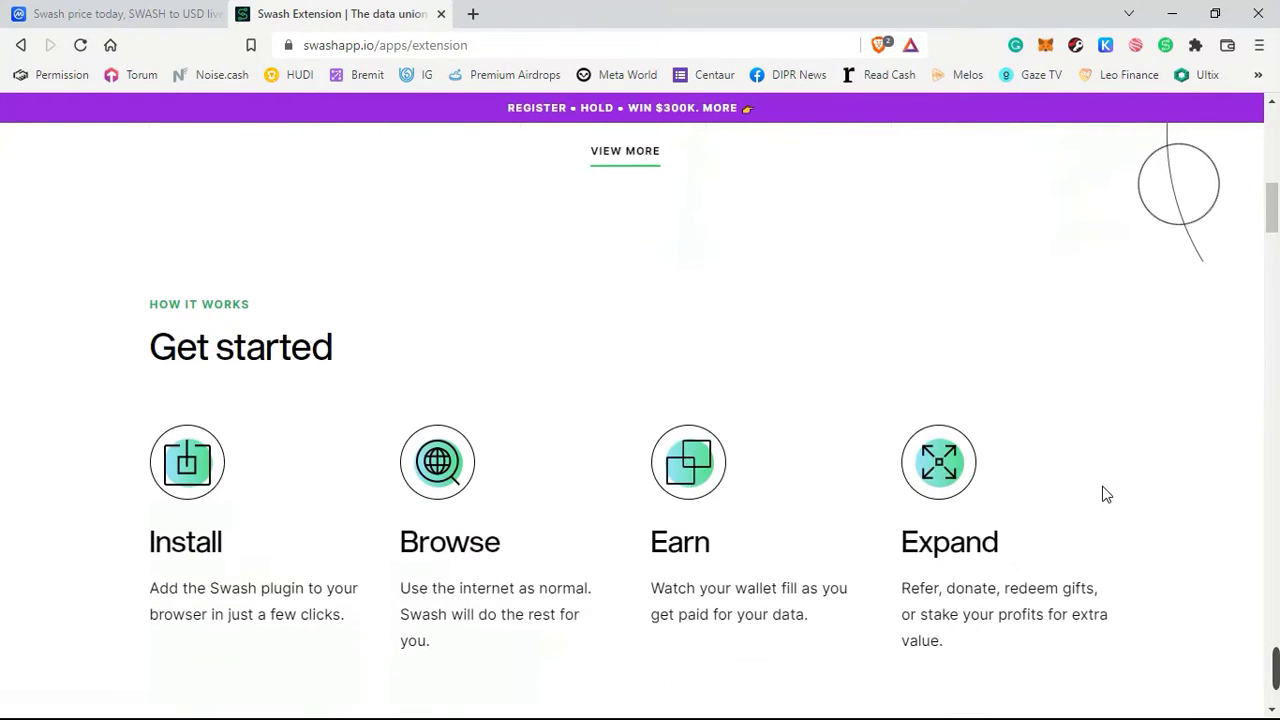
pyautogui.scroll(-1, 1103, 485)
pyautogui.scroll(-1, 1106, 494)
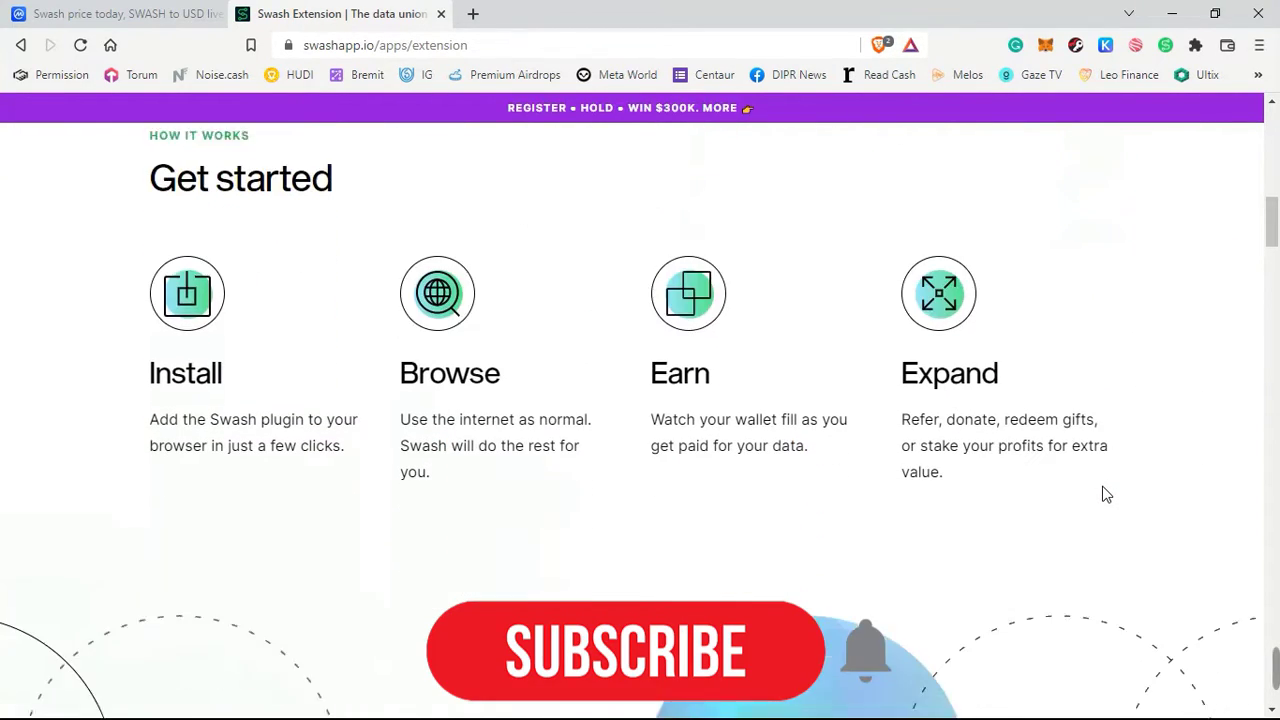
pyautogui.scroll(-1, 1106, 494)
pyautogui.scroll(-1, 1106, 494)
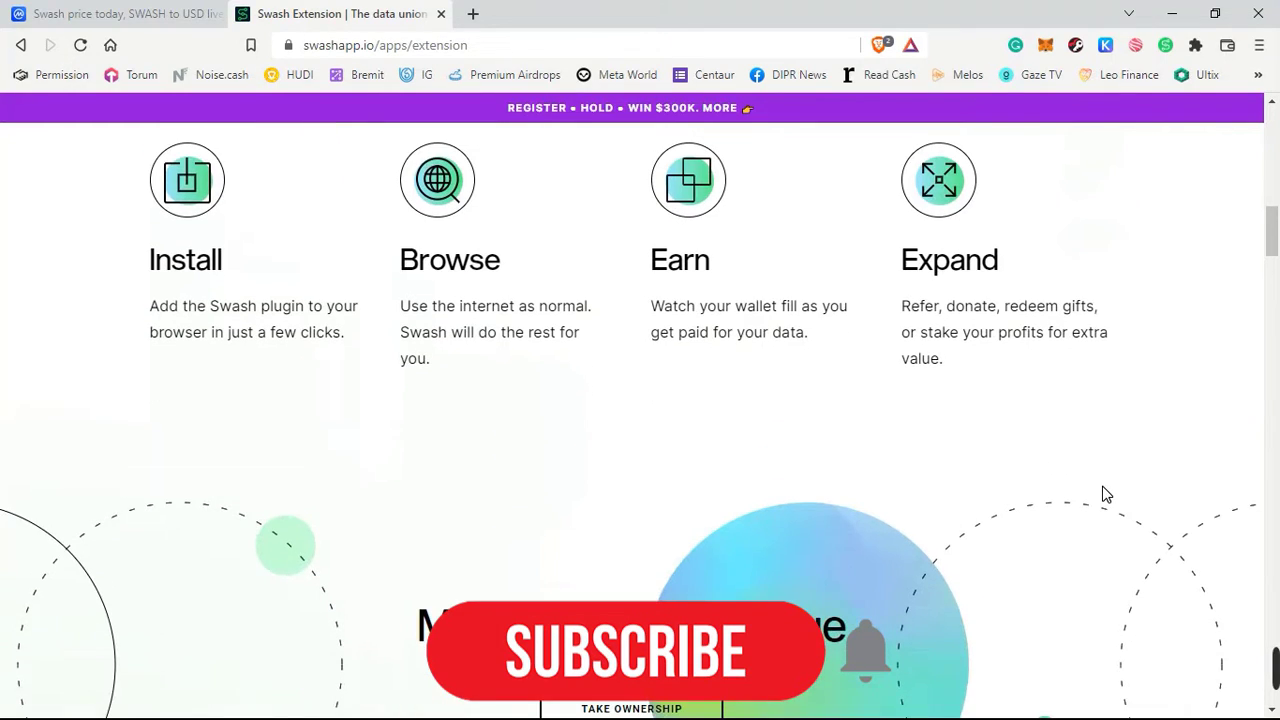
pyautogui.hotkey('ctrl', 'shift', 'Tab')
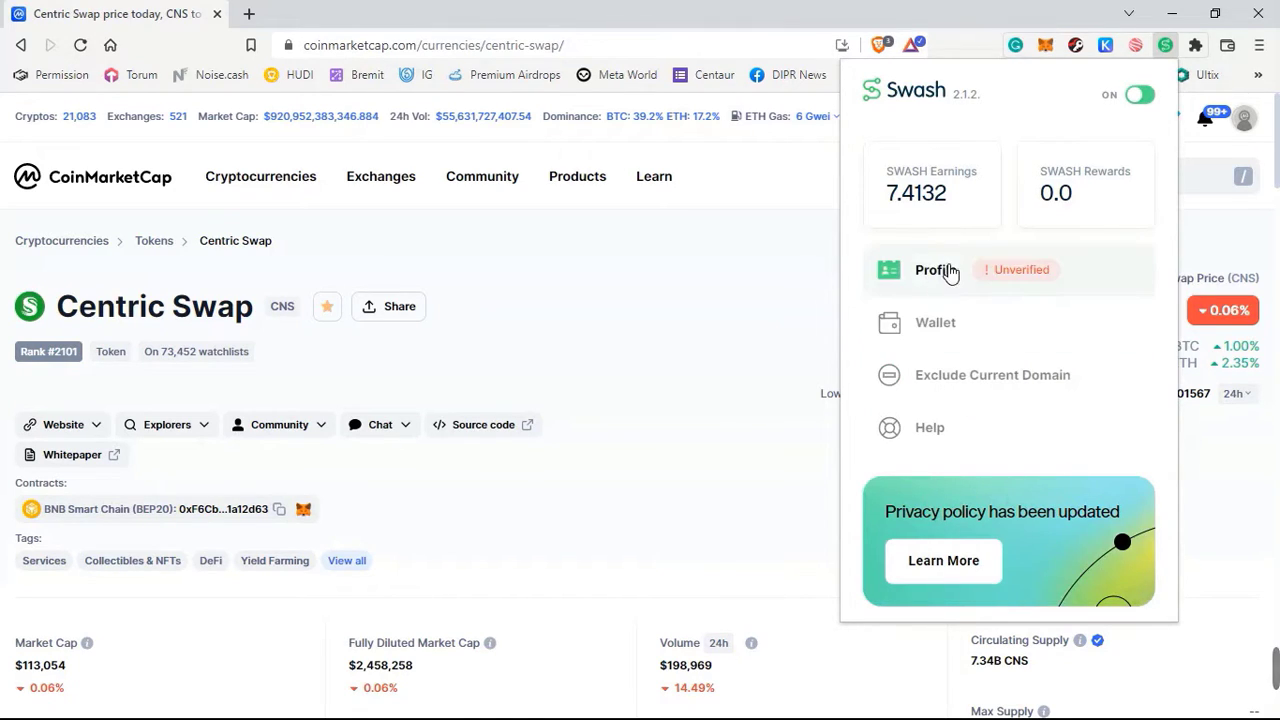
# Step: Open the Swash Profile dashboard and accept verifying the profile for the 25 SWASH bonus
pyautogui.click(1041, 270)
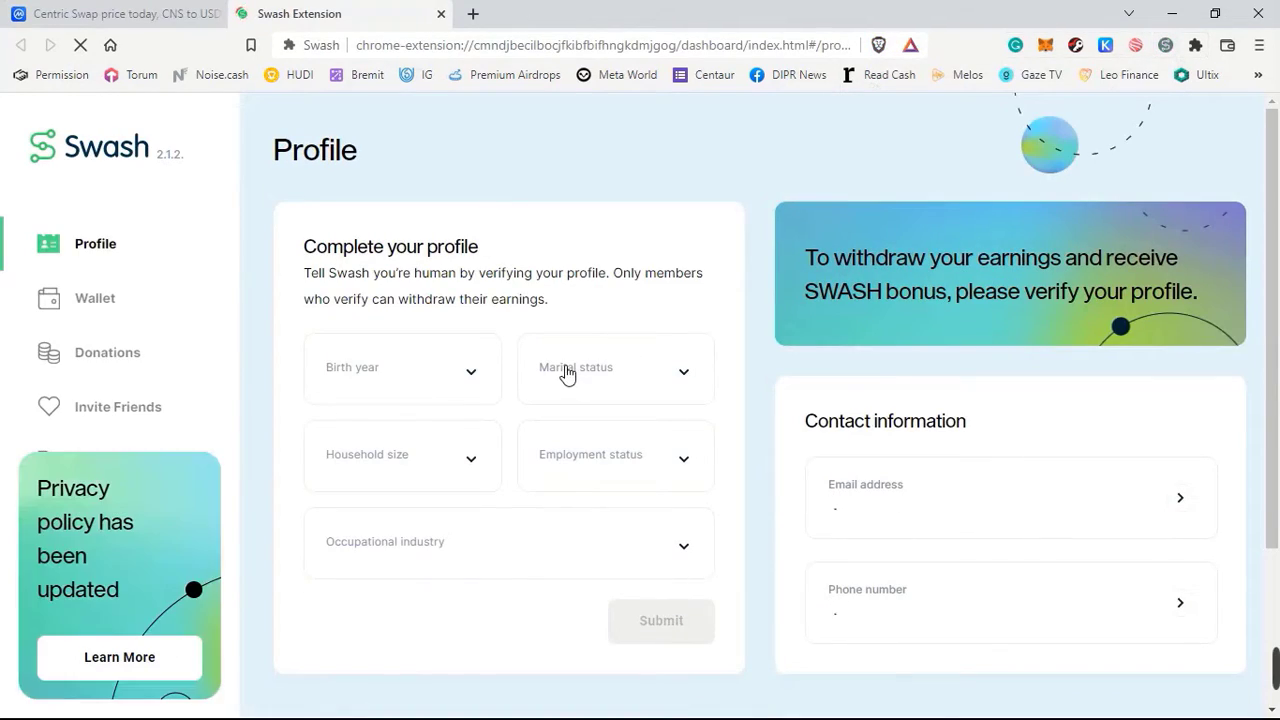
pyautogui.scroll(-1, 528, 390)
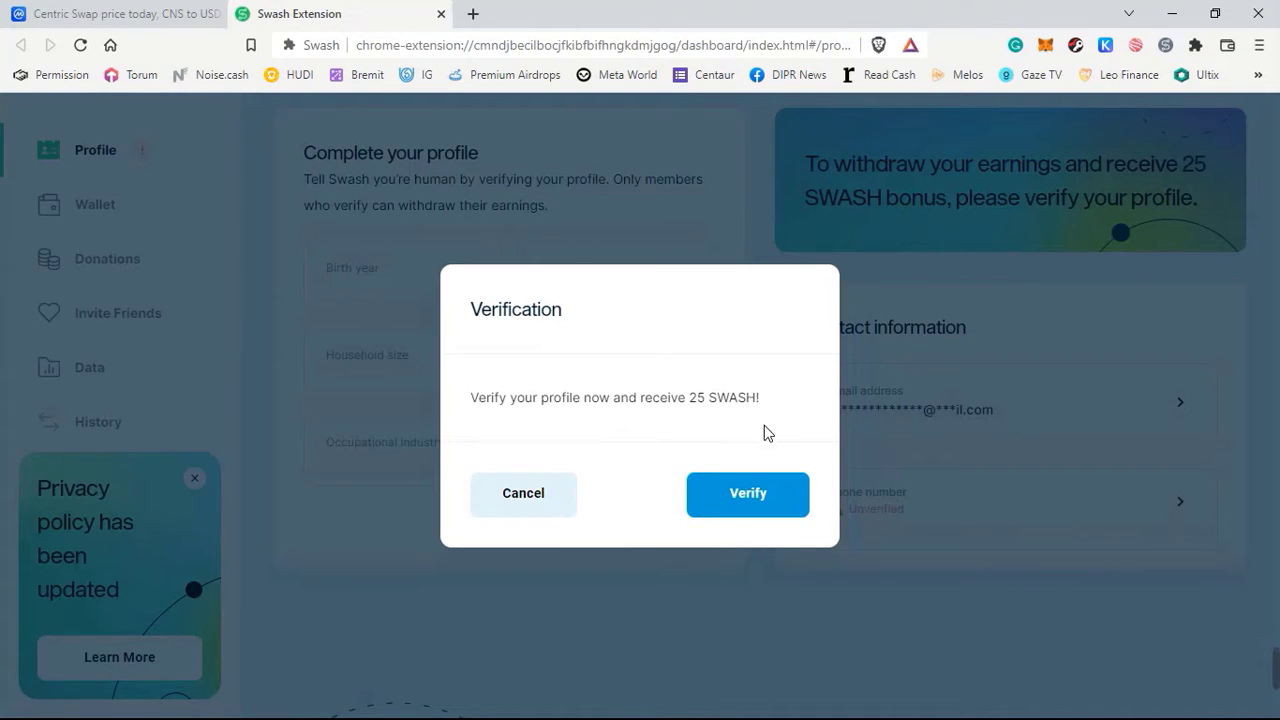
pyautogui.click(737, 494)
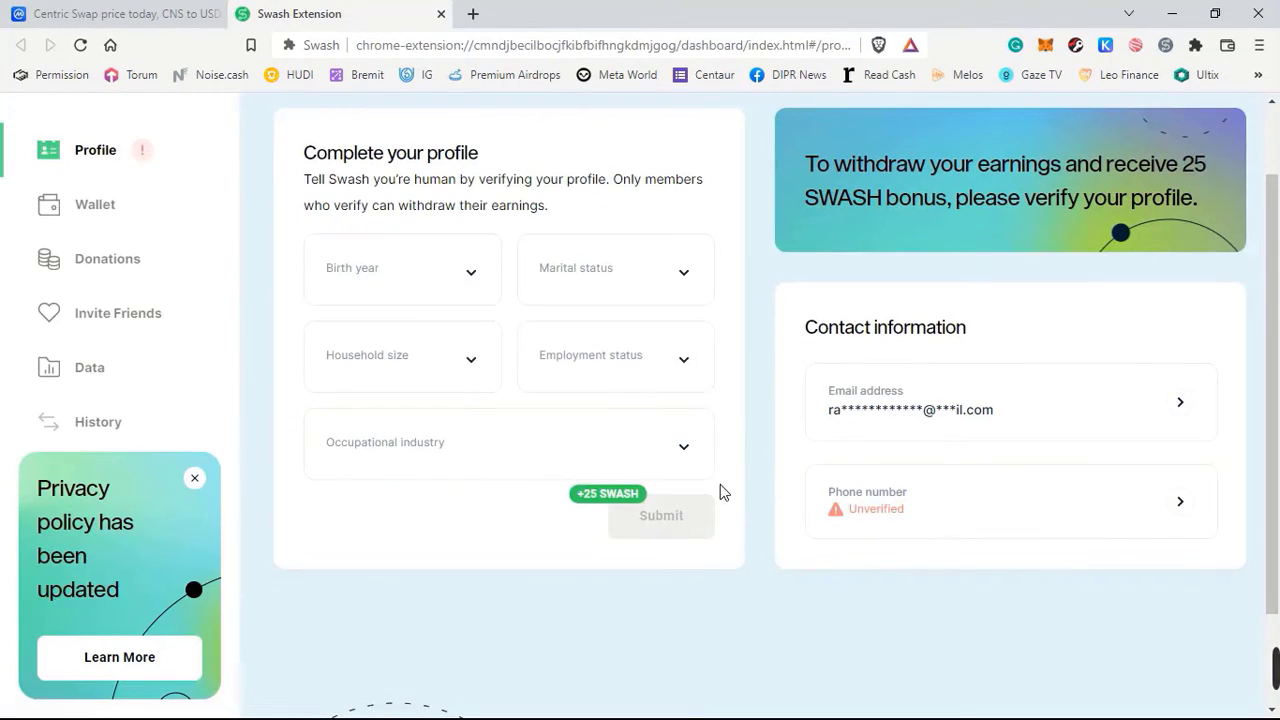
pyautogui.scroll(1, 560, 440)
pyautogui.click(428, 369)
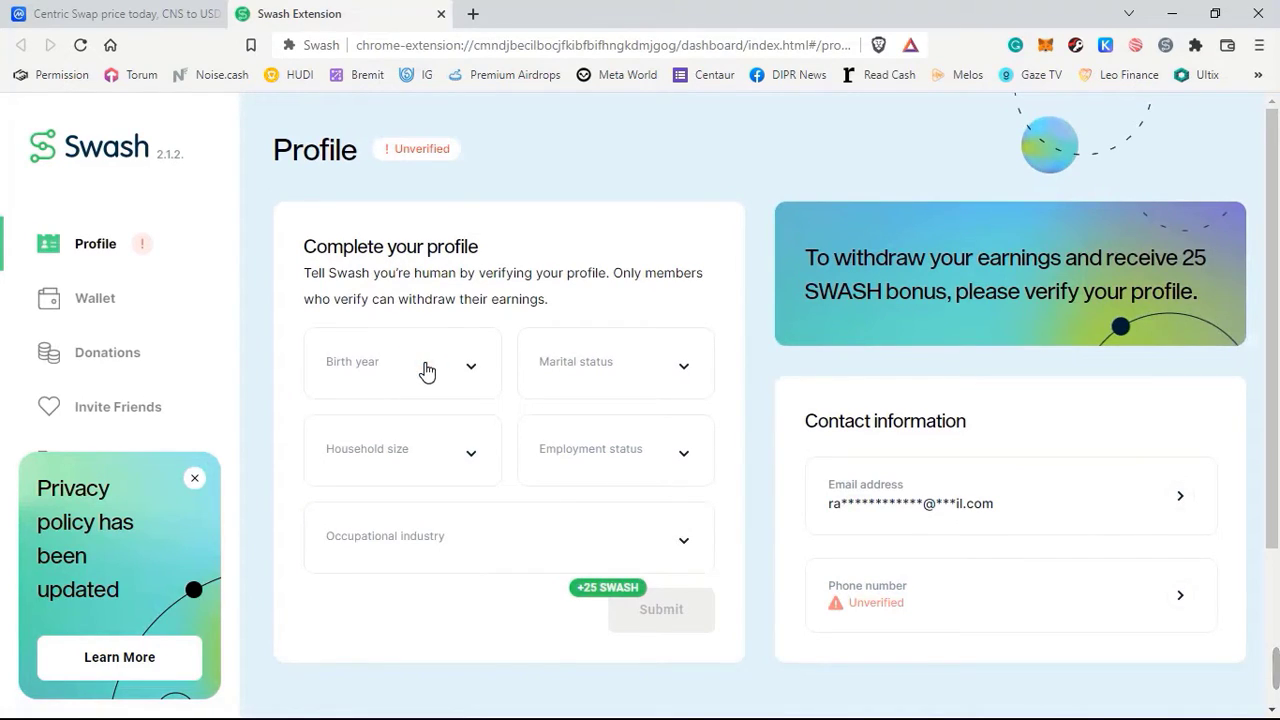
# Step: Set the birth year to 1992 and the marital status to Single
pyautogui.scroll(-3, 405, 300)
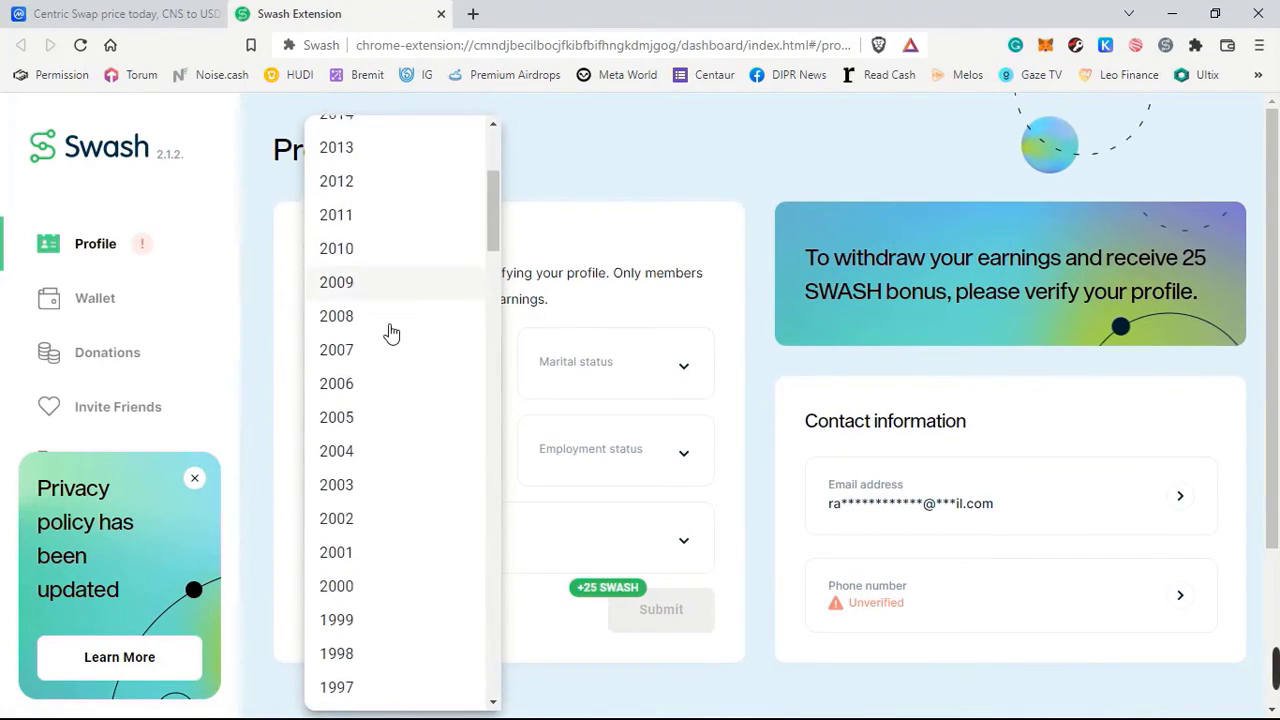
pyautogui.scroll(-3, 390, 333)
pyautogui.click(365, 498)
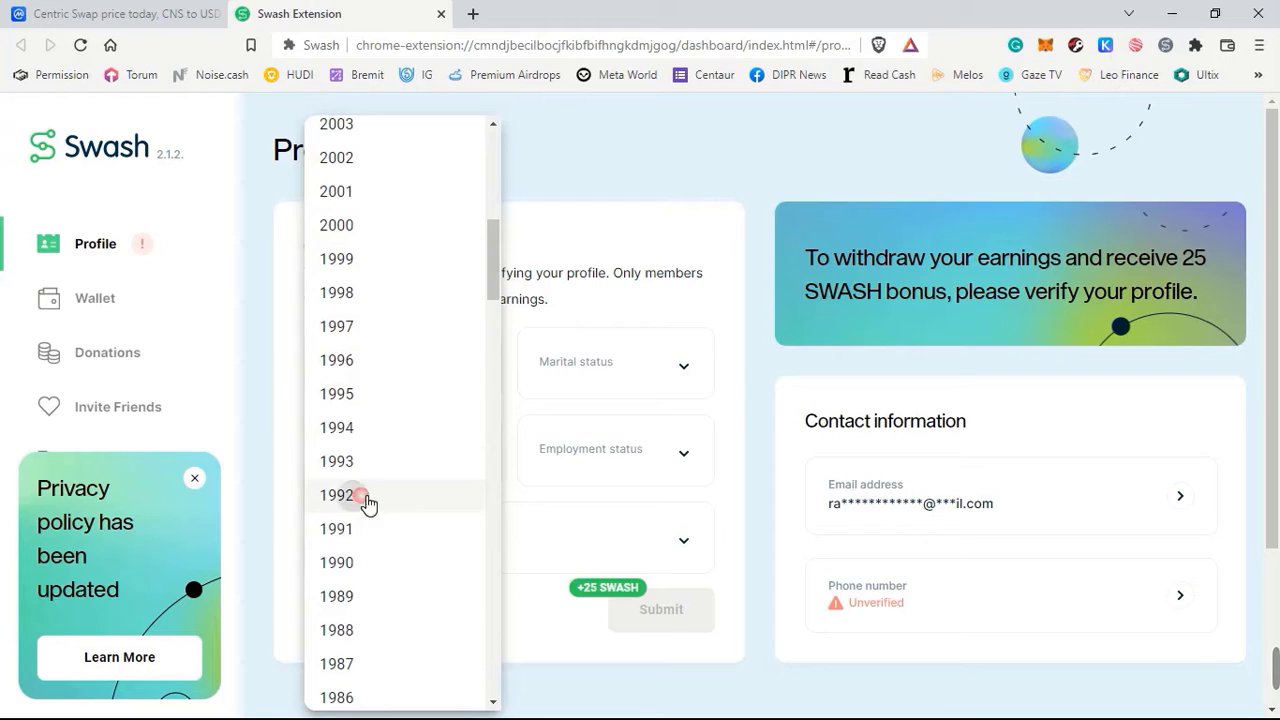
pyautogui.click(612, 366)
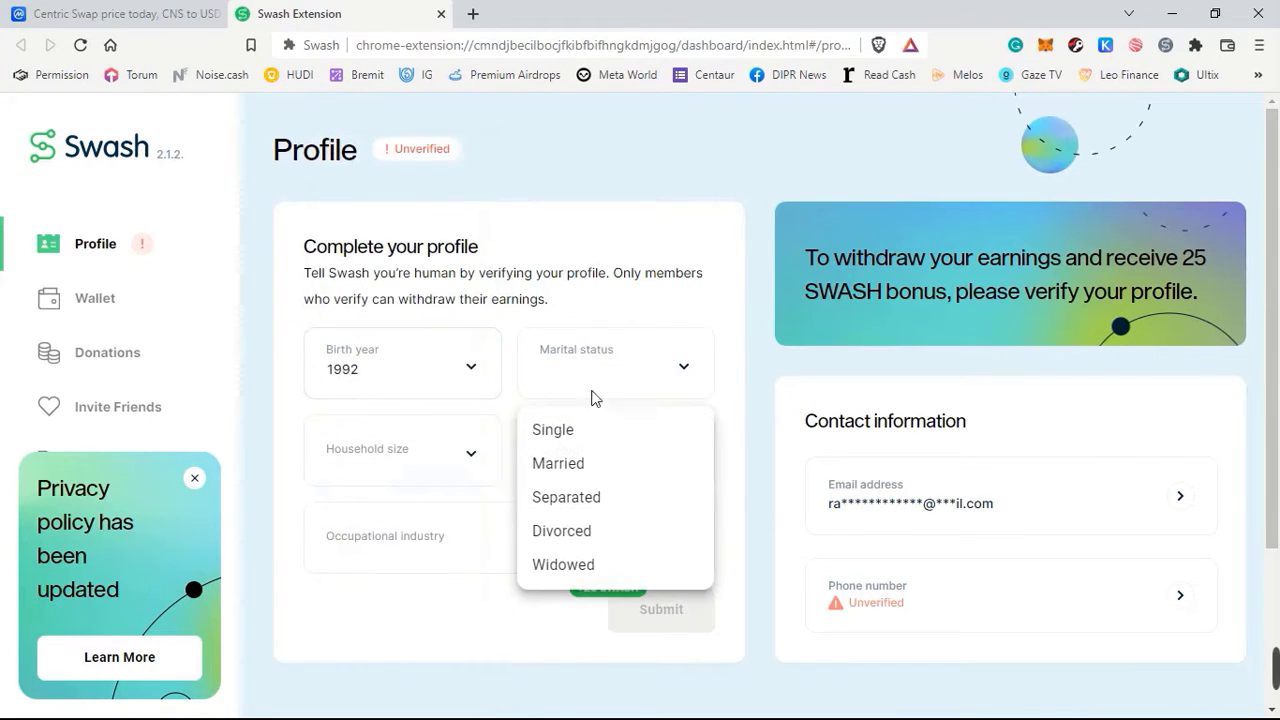
pyautogui.click(576, 433)
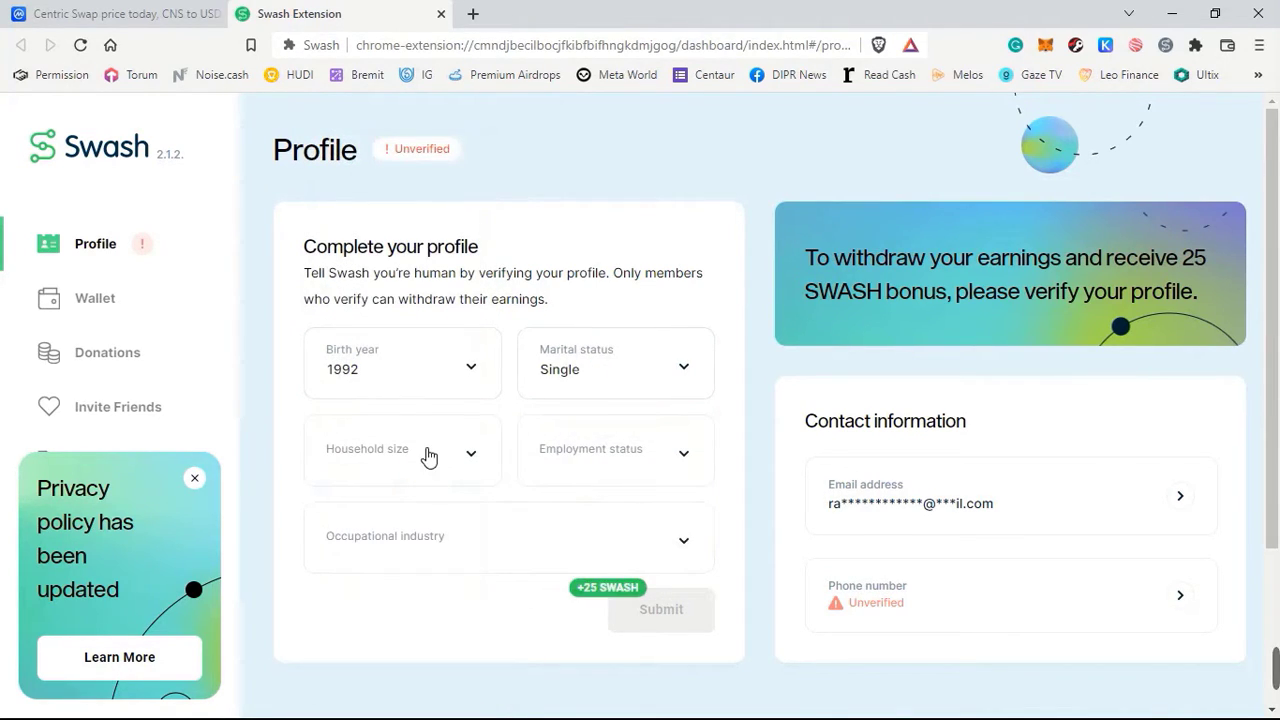
# Step: Set household size to 4 and employment to Freelancer, then submit the profile
pyautogui.click(428, 456)
pyautogui.click(337, 620)
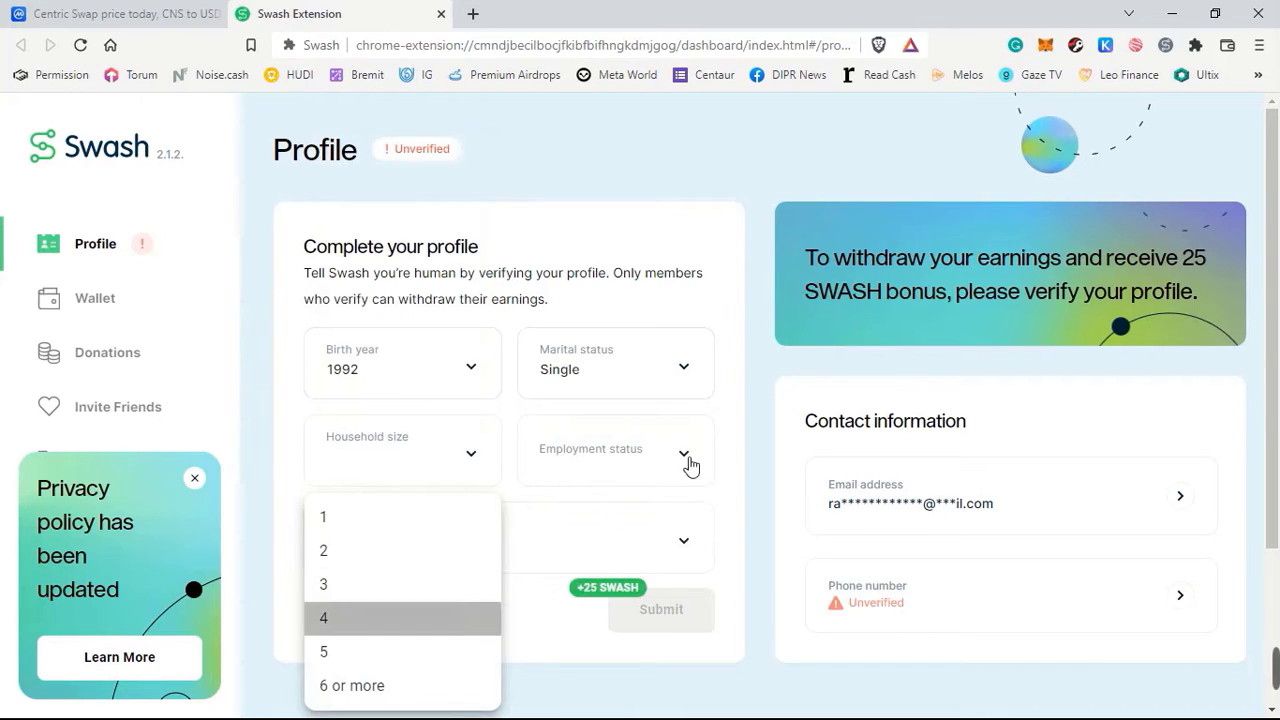
pyautogui.click(655, 463)
pyautogui.click(560, 583)
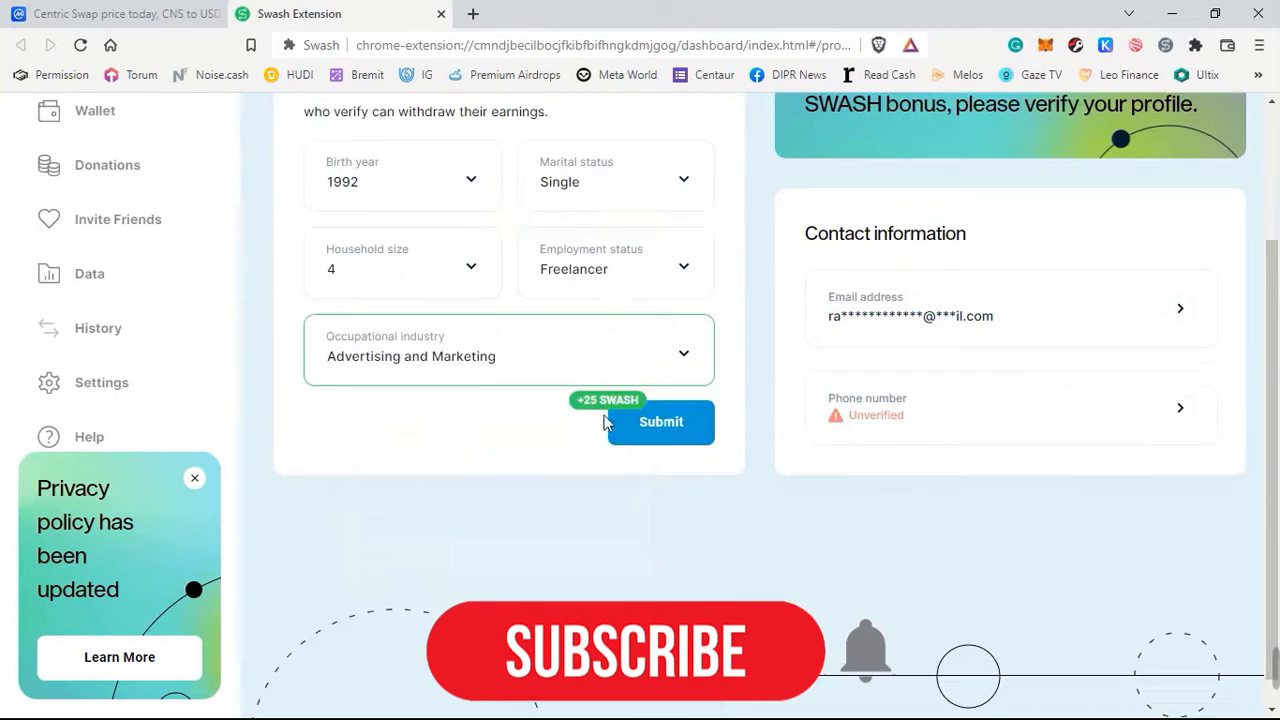
pyautogui.scroll(2, 723, 503)
pyautogui.scroll(-2, 717, 526)
pyautogui.scroll(1, 717, 526)
pyautogui.click(695, 528)
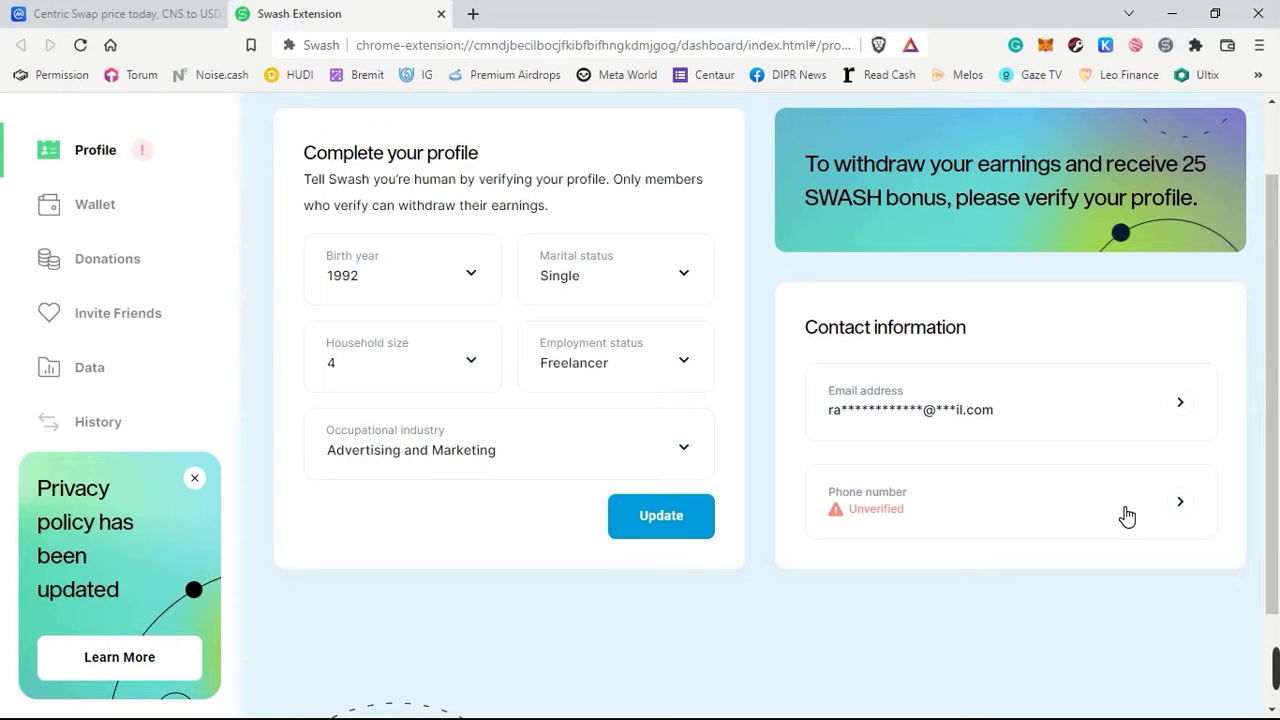
# Step: Start phone verification, choose India ('ind') as the country code, and submit the number
pyautogui.scroll(1, 1014, 549)
pyautogui.scroll(-1, 1123, 517)
pyautogui.click(1117, 514)
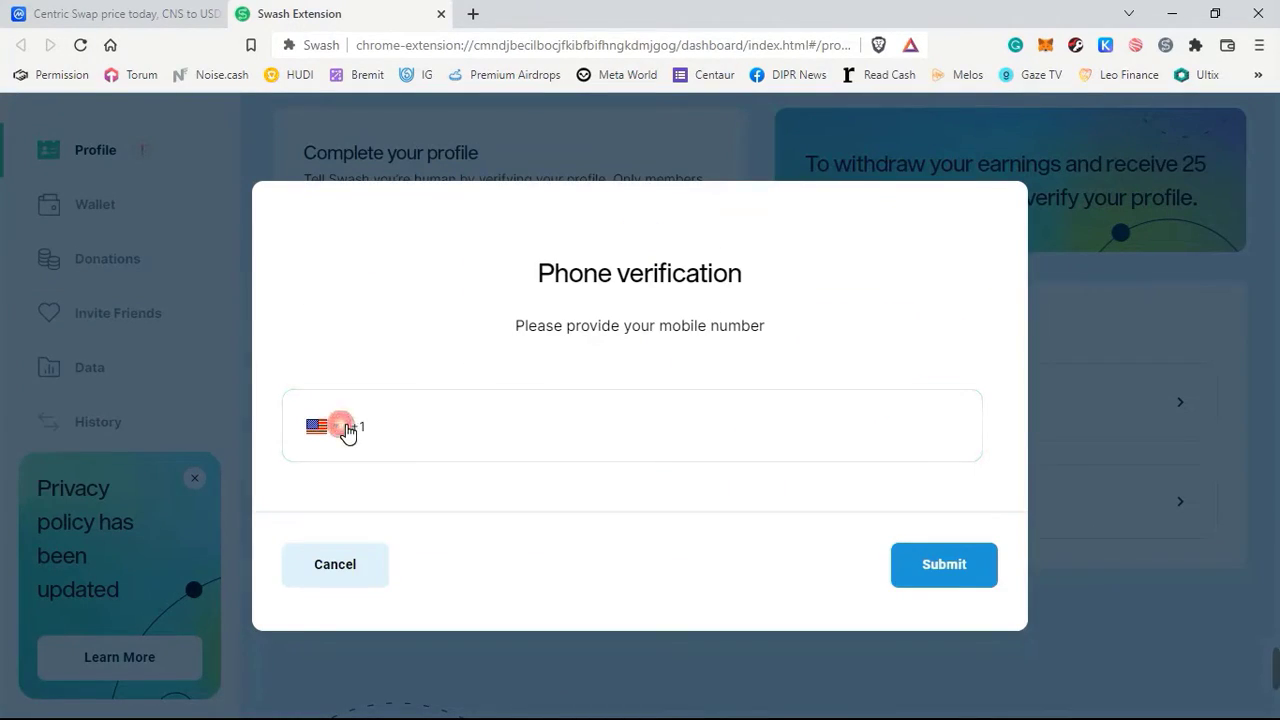
pyautogui.click(345, 430)
pyautogui.click(403, 500)
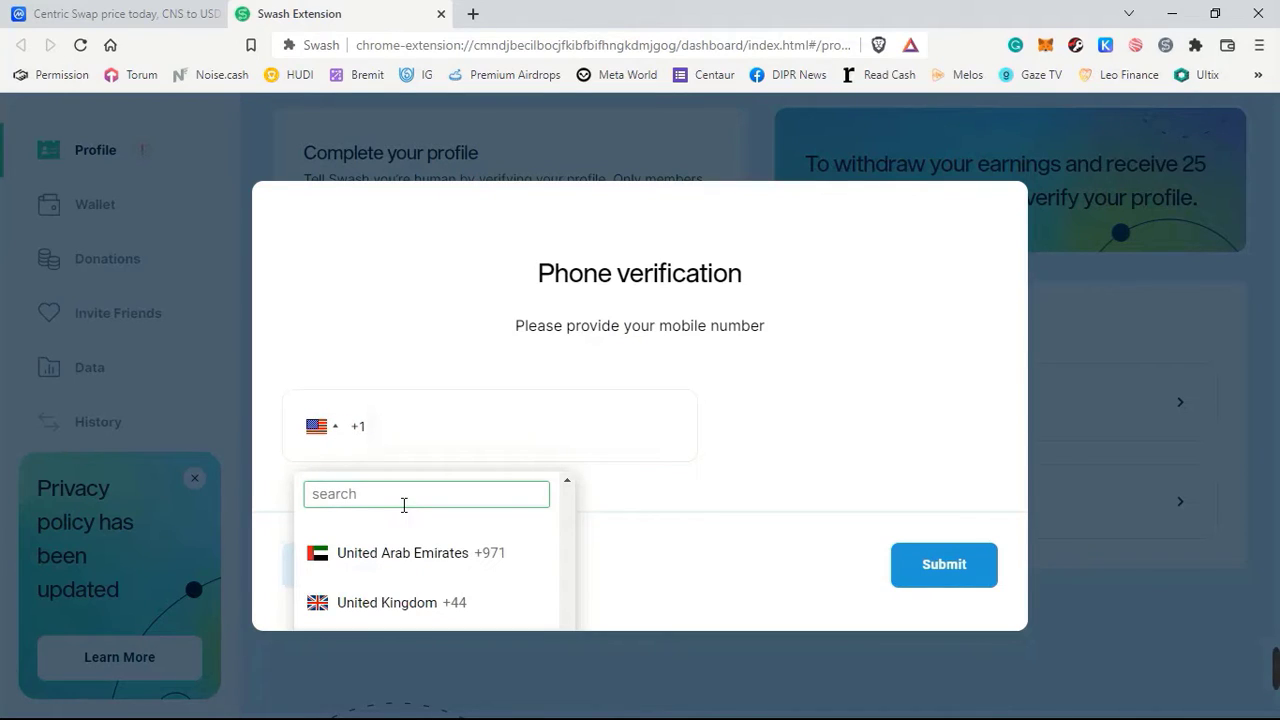
pyautogui.write('ind')
pyautogui.click(383, 611)
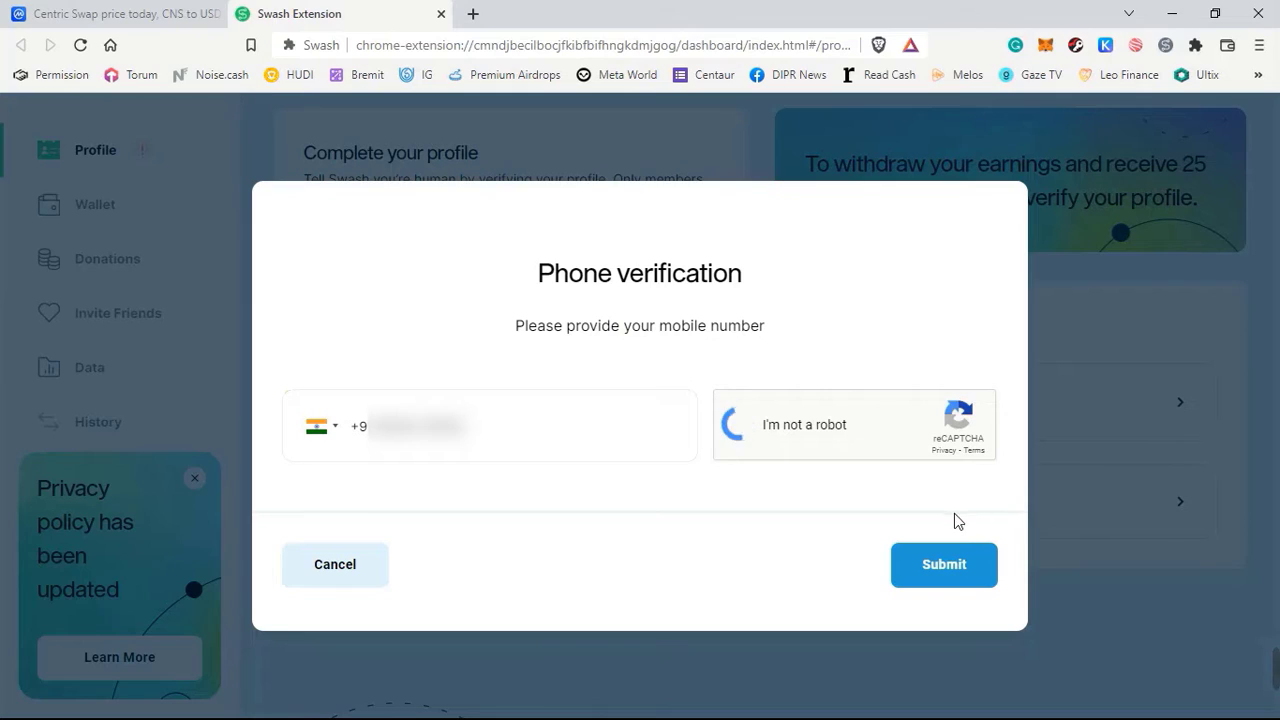
pyautogui.click(939, 575)
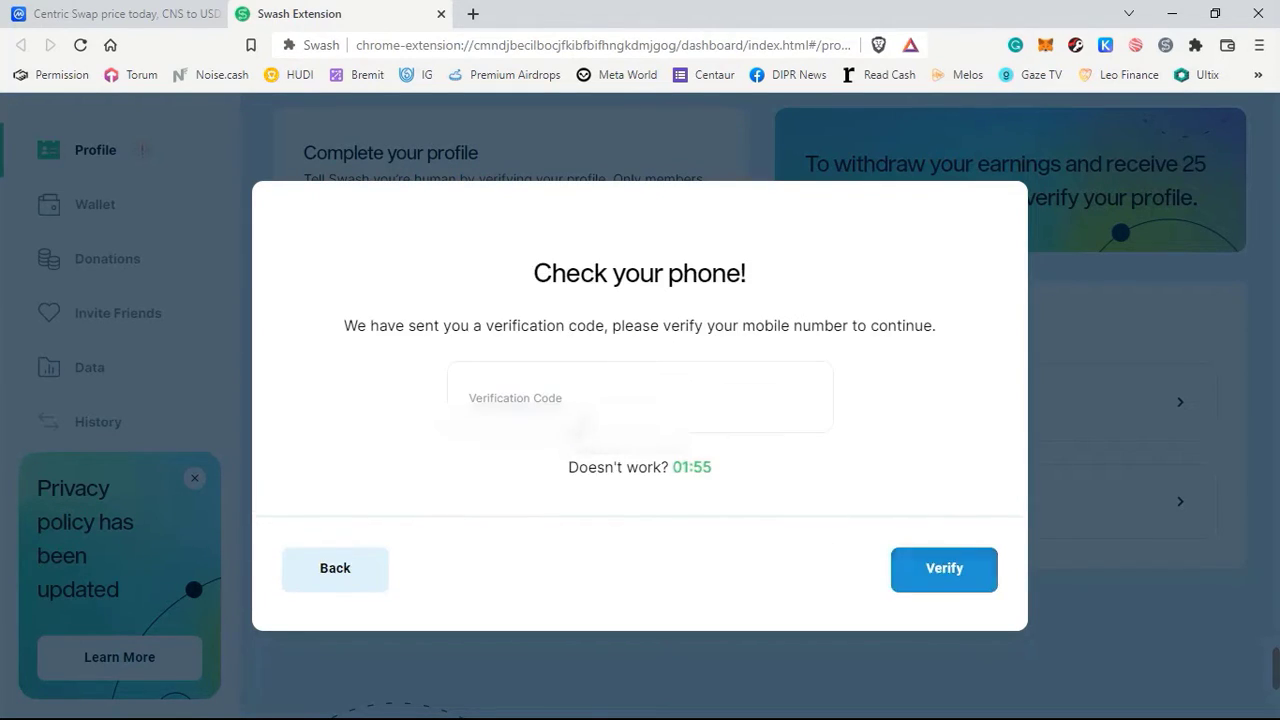
# Step: Enter the SMS verification code and confirm it
pyautogui.click(585, 415)
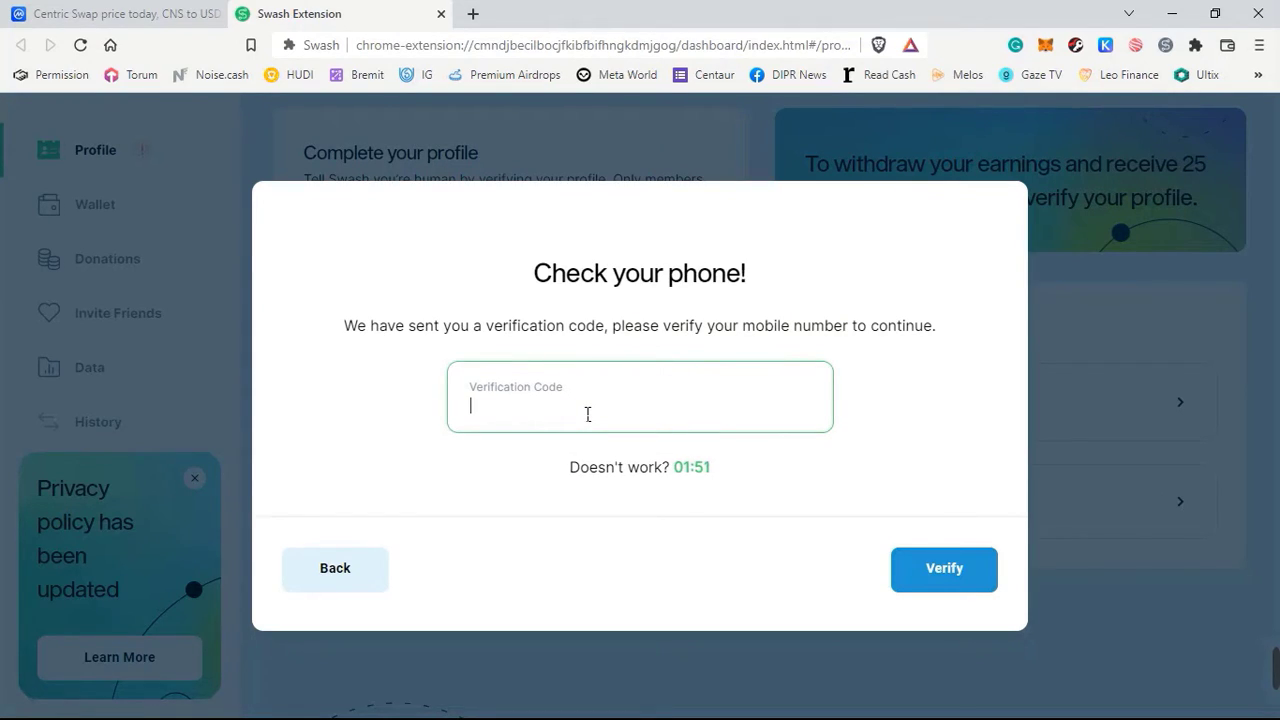
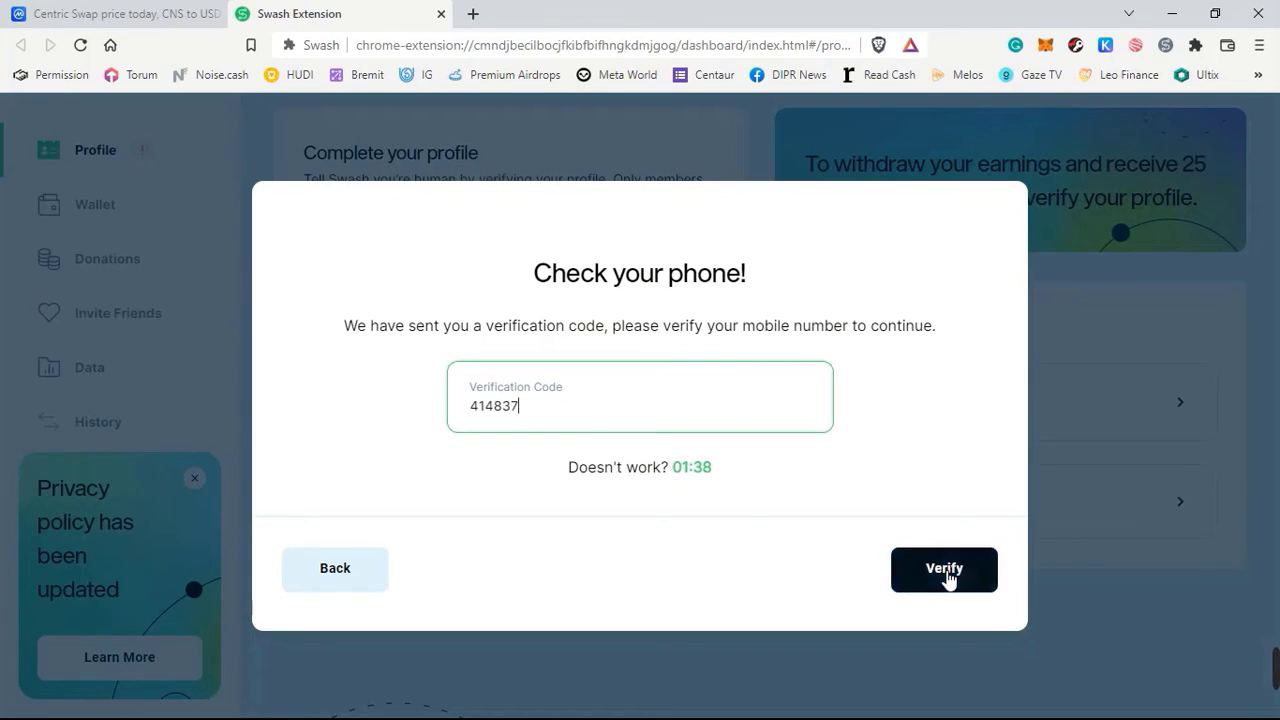
pyautogui.click(900, 578)
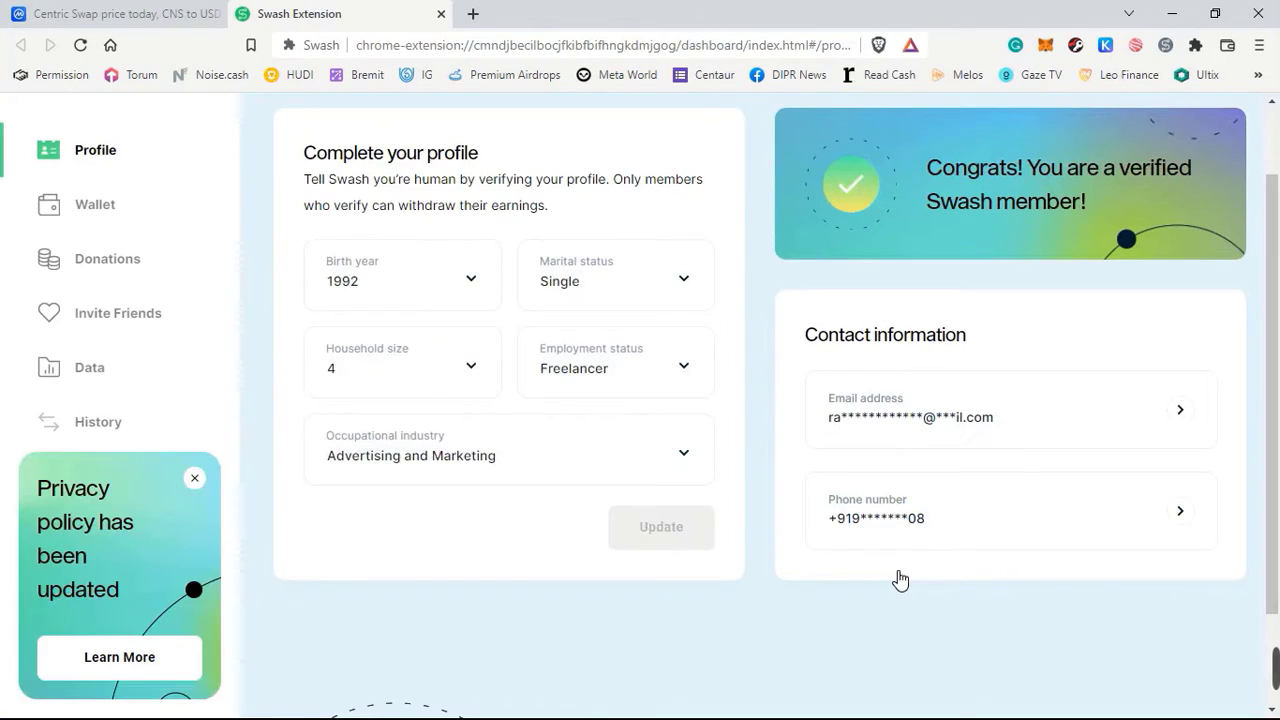
# Step: Dismiss the privacy policy notice on the dashboard
pyautogui.scroll(2, 895, 570)
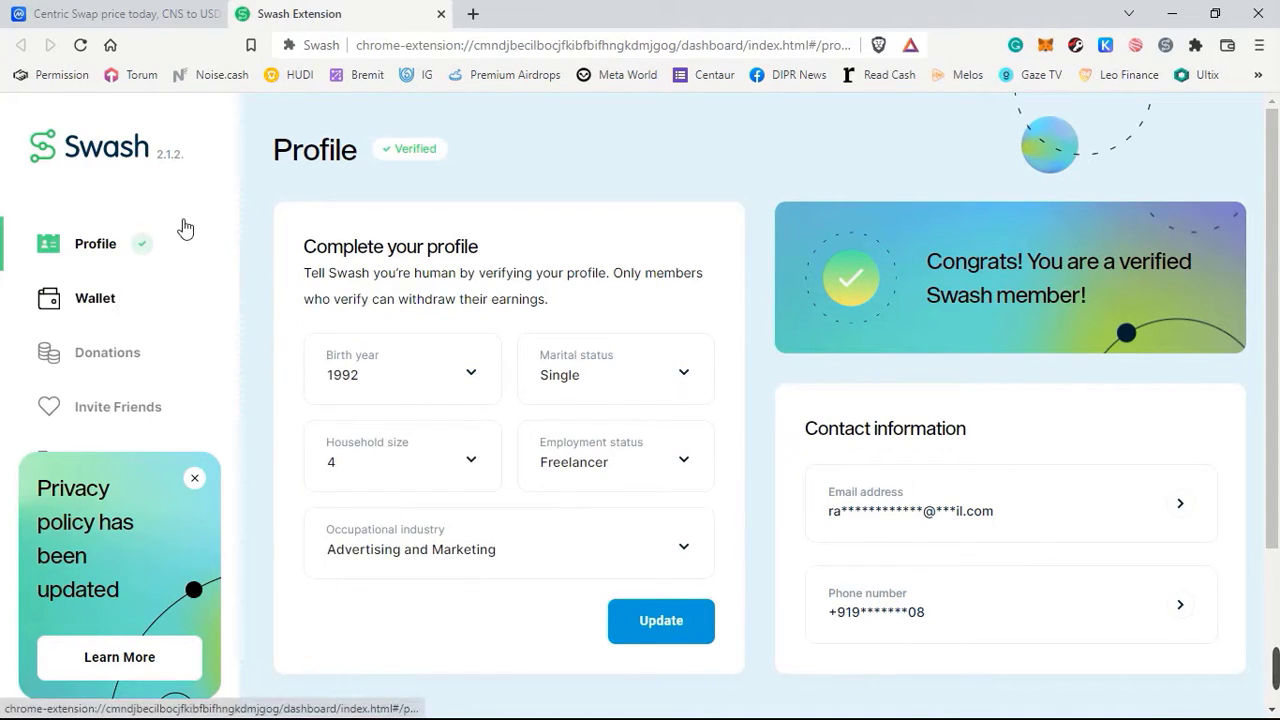
pyautogui.scroll(-2, 741, 480)
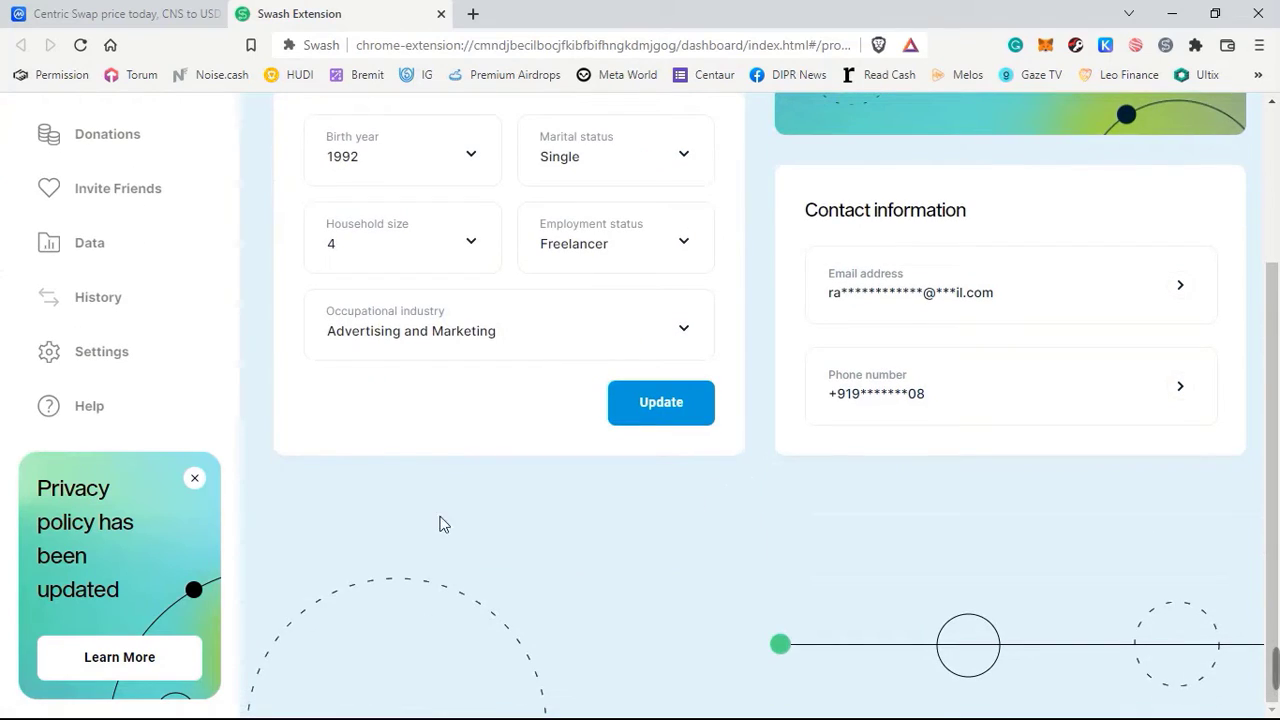
pyautogui.click(195, 480)
pyautogui.scroll(2, 165, 440)
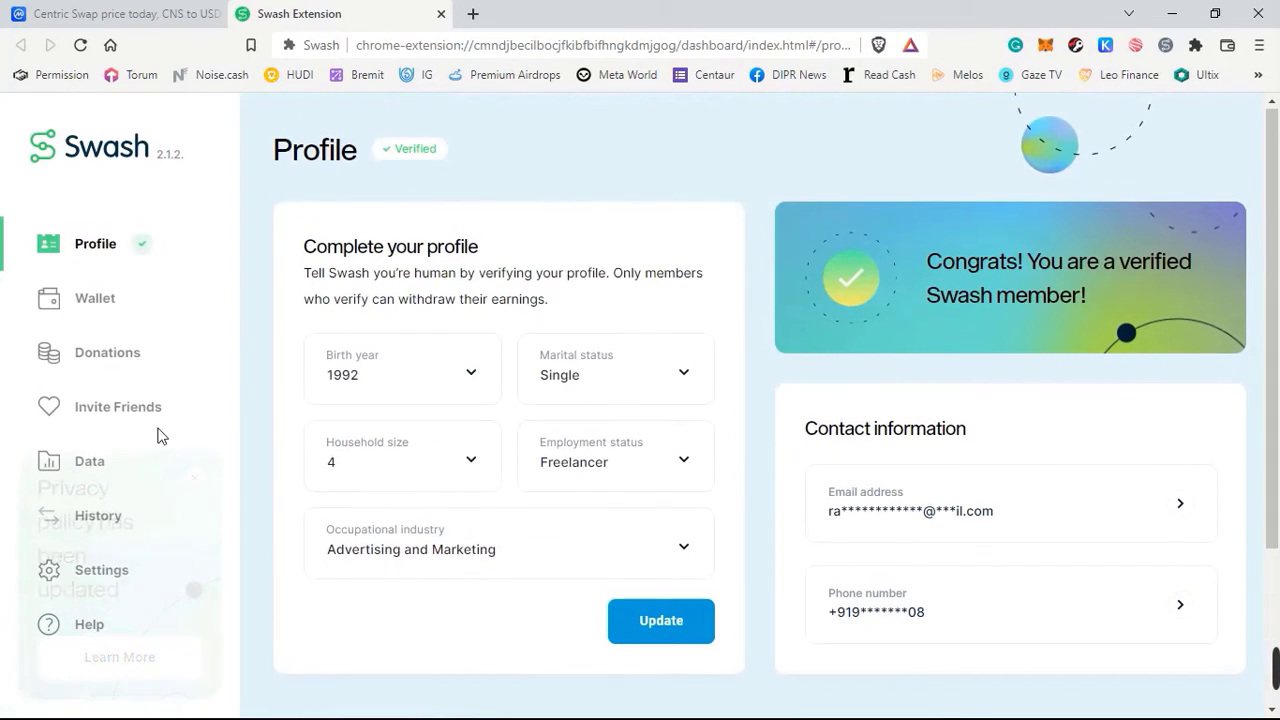
# Step: Claim the 25 SWASH reward on the Wallet page, raising earnings to 32.41
pyautogui.click(106, 299)
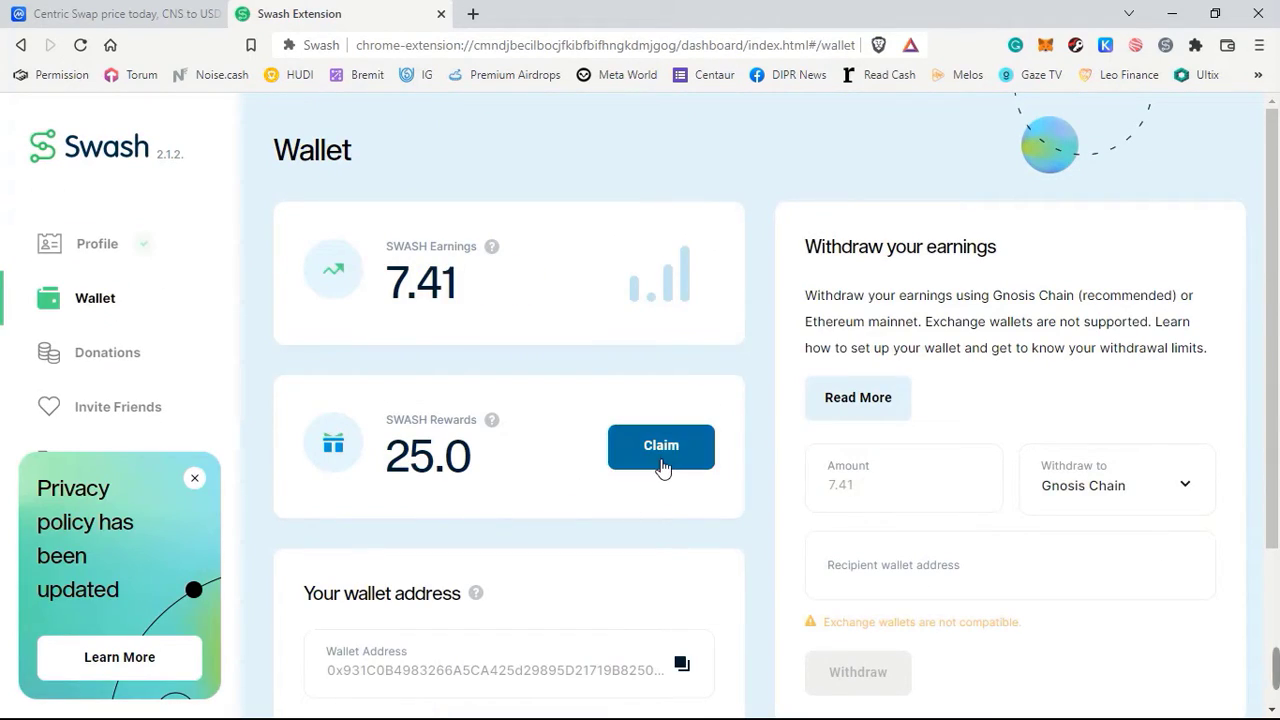
pyautogui.click(662, 460)
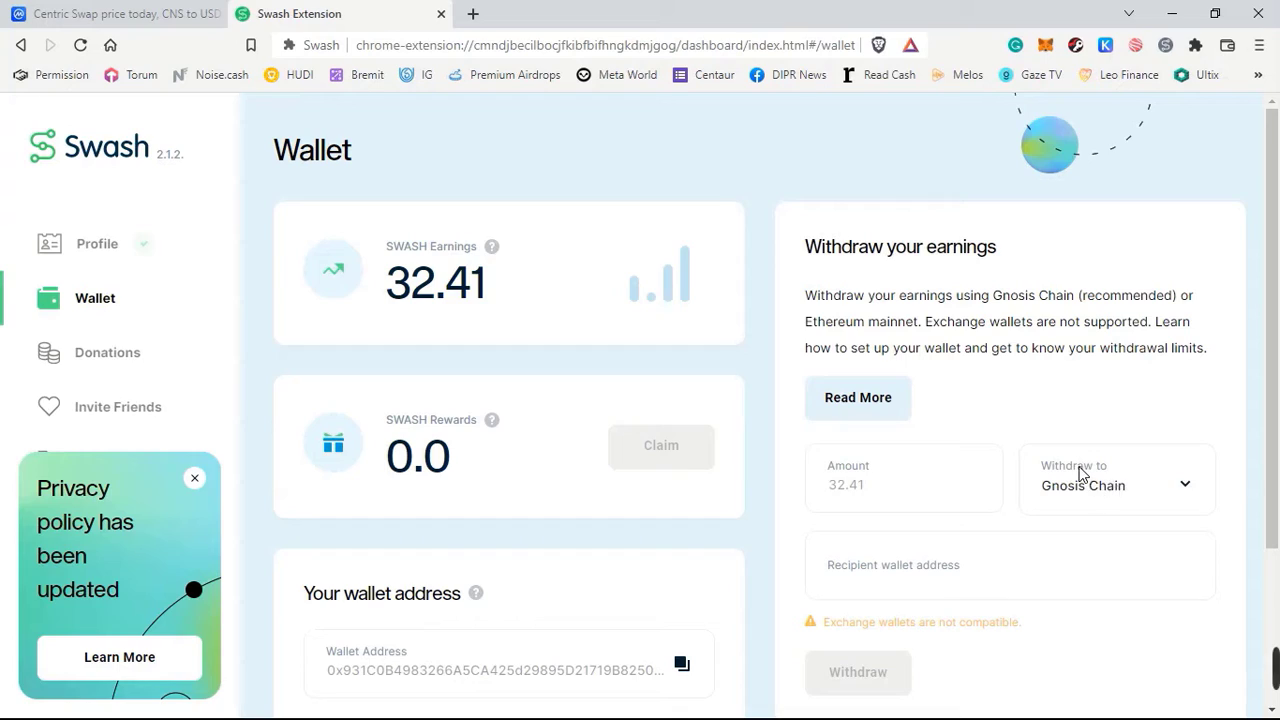
pyautogui.moveTo(499, 250)
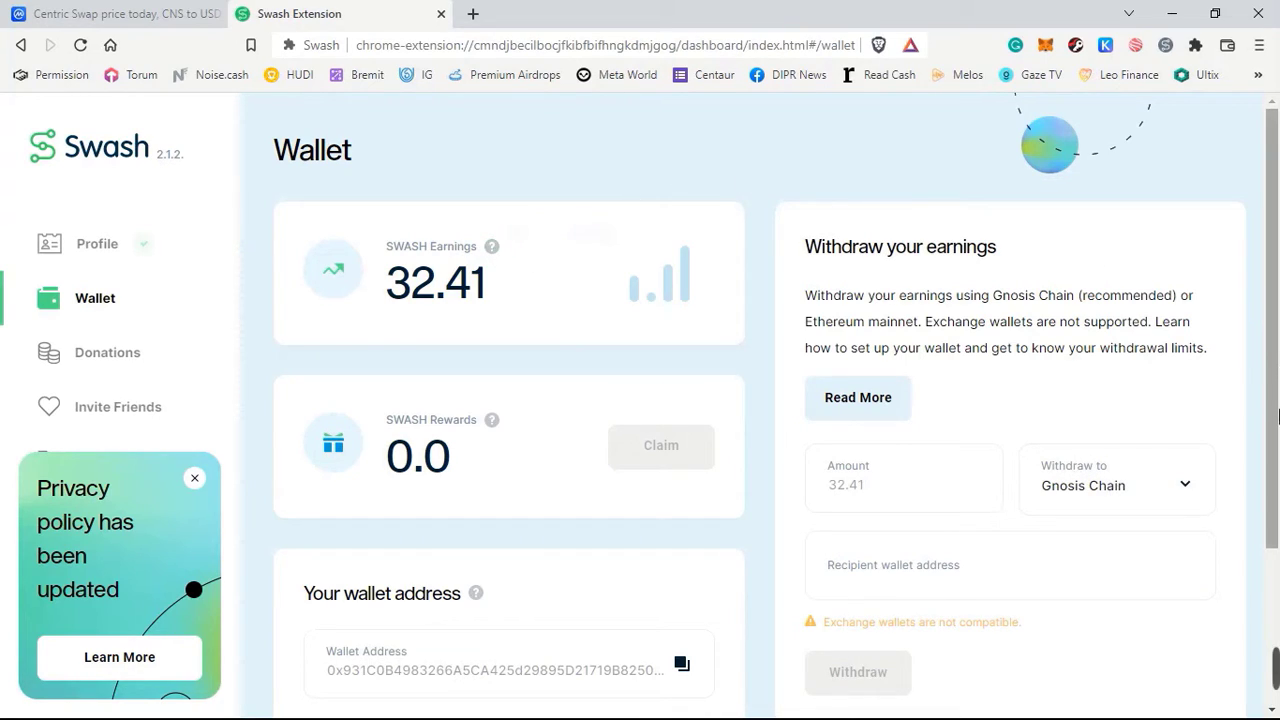
pyautogui.scroll(-2, 1200, 500)
pyautogui.scroll(3, 943, 480)
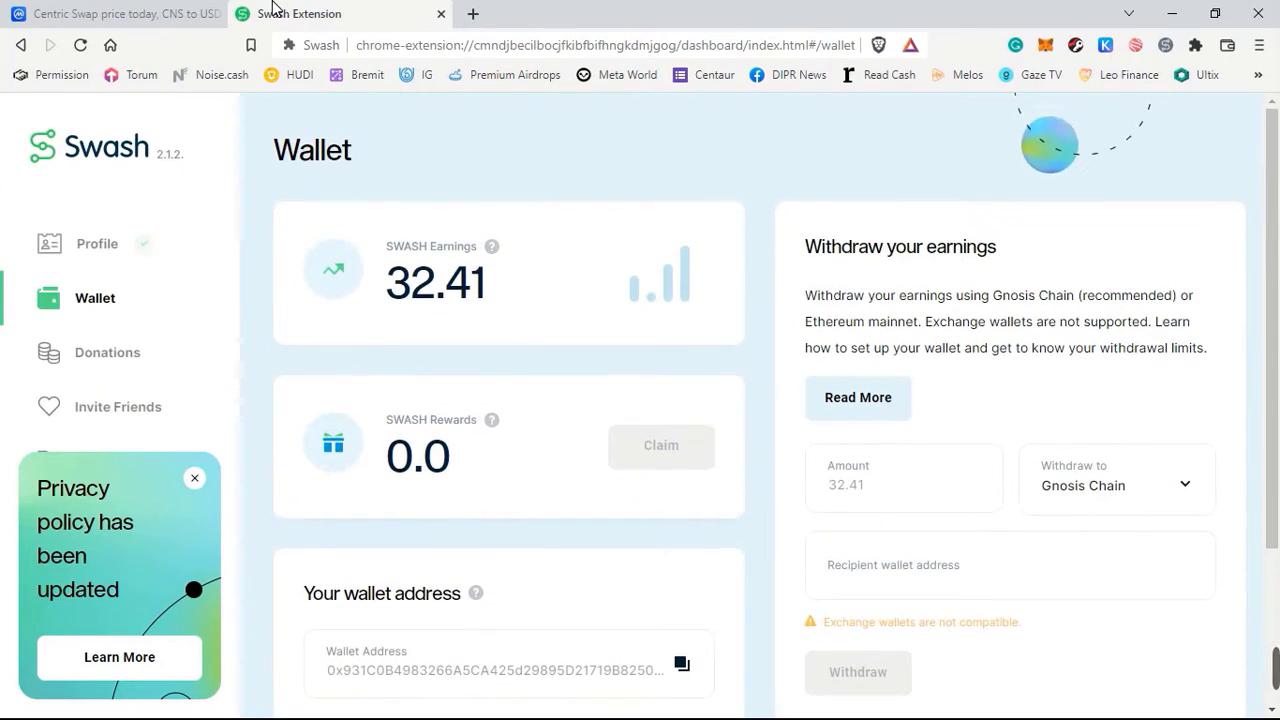
# Step: Open the Swash quick panel on the Centric Swap tab and toggle data sharing off and back on
pyautogui.click(200, 12)
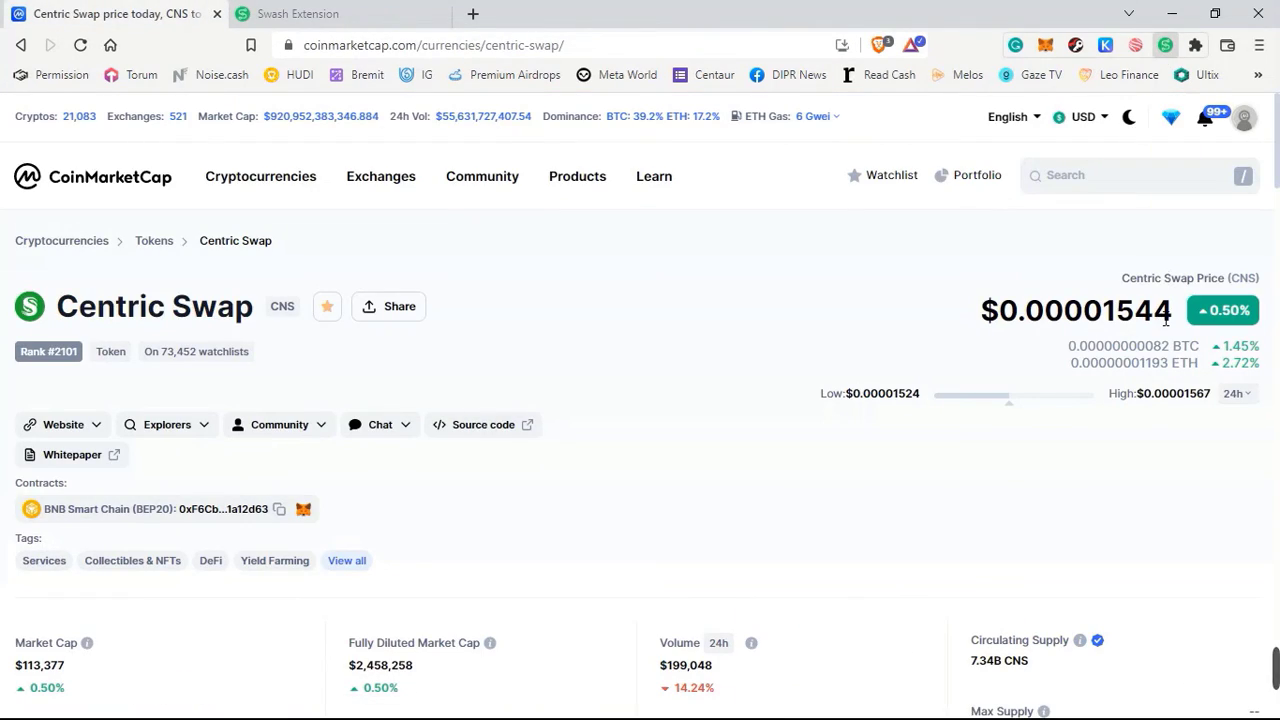
pyautogui.click(1165, 45)
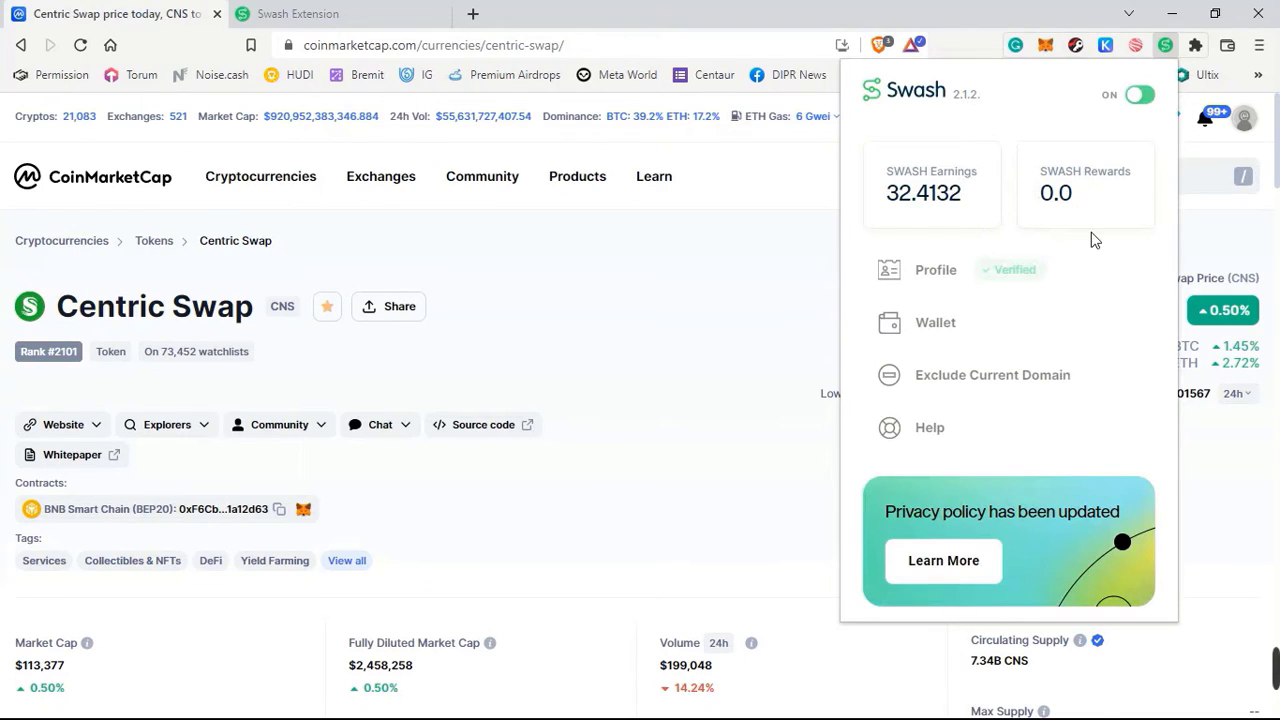
pyautogui.click(1150, 97)
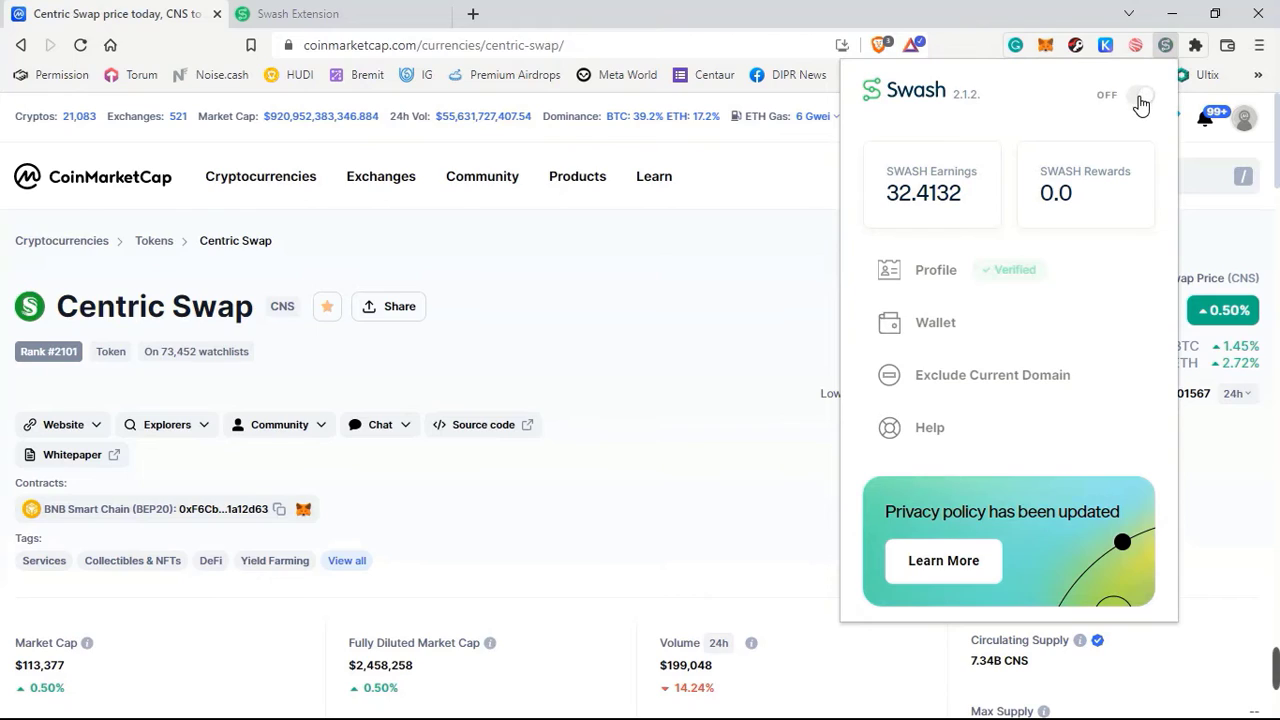
pyautogui.click(1140, 100)
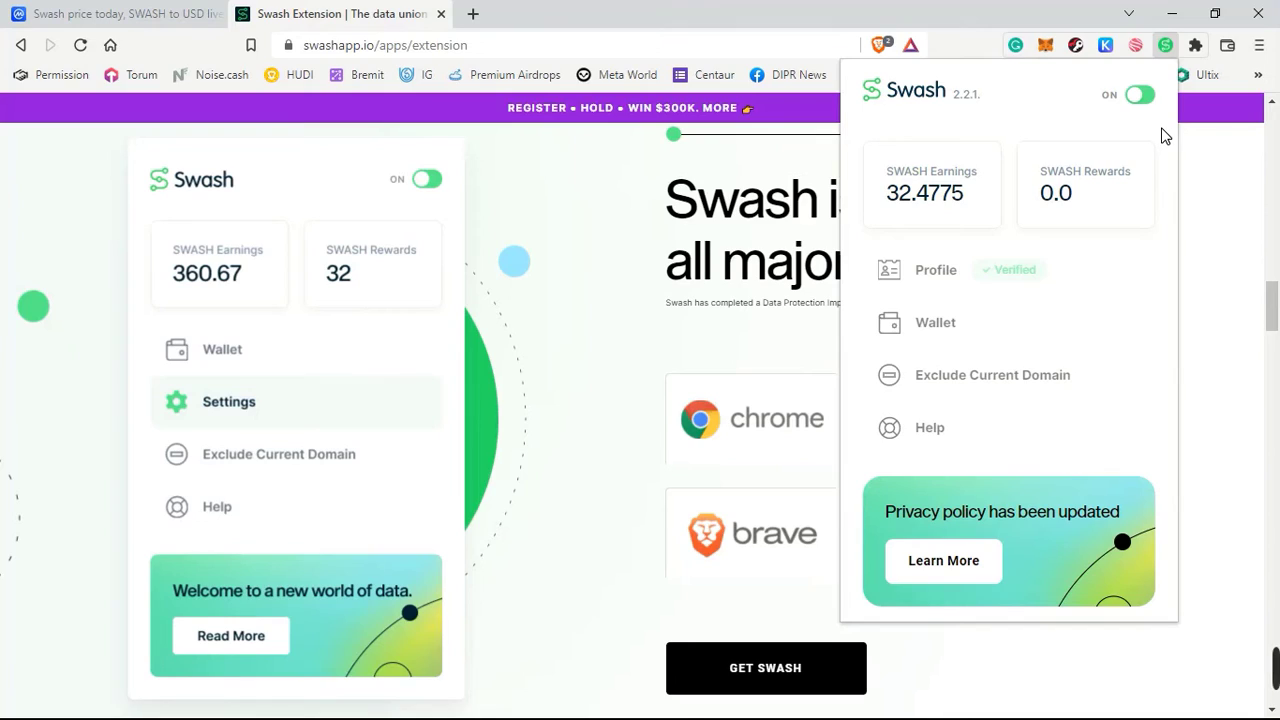
# Step: Close the Swash panel by clicking on the swashapp.io page outside it
pyautogui.click(1192, 305)
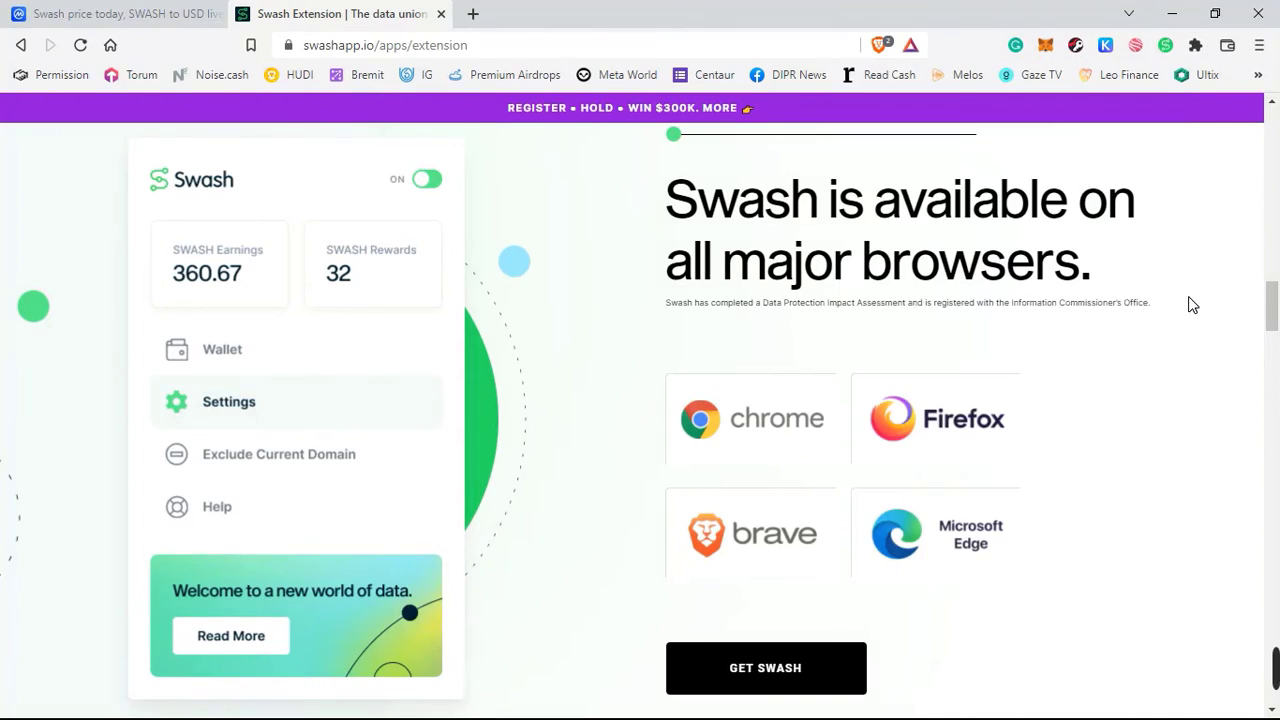